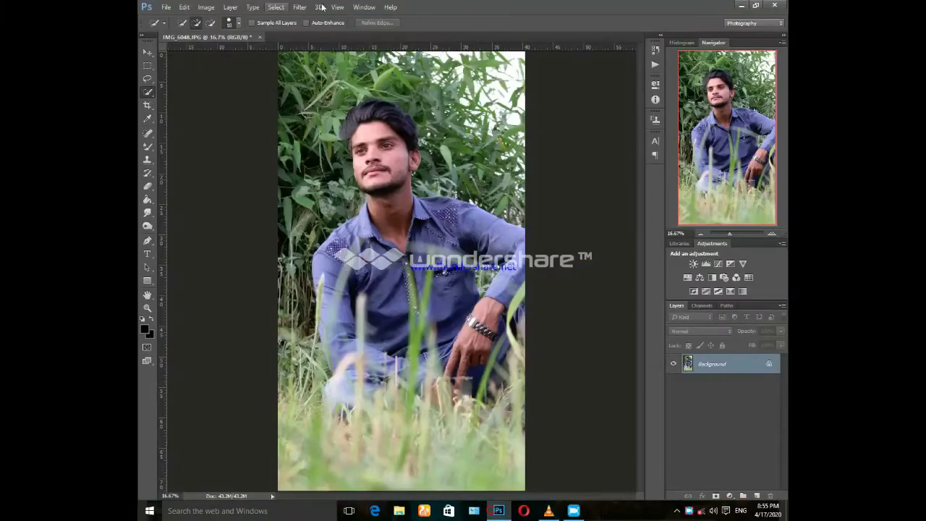
- Switch to the Mixer Brush and apply an automatic tone correction to the photo
{"action": "left_click", "coordinate": [299, 7]}
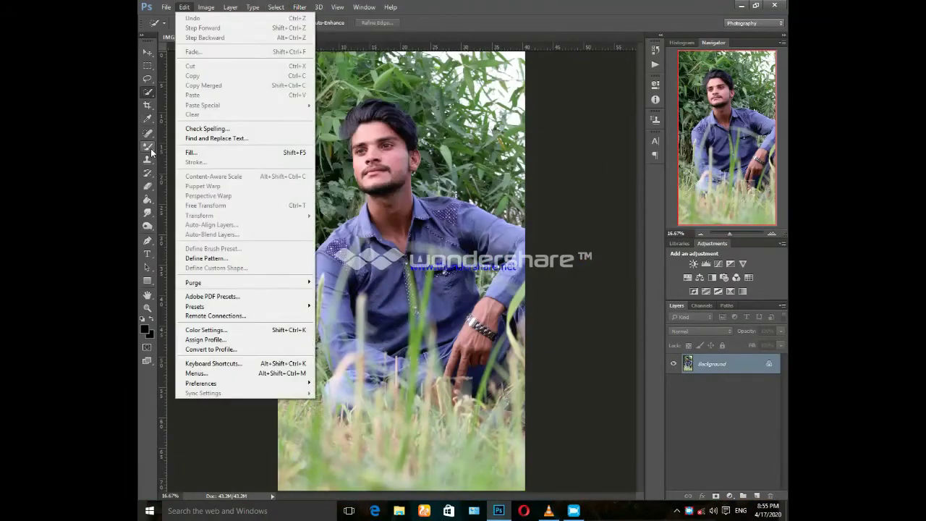
{"action": "left_click", "coordinate": [148, 147]}
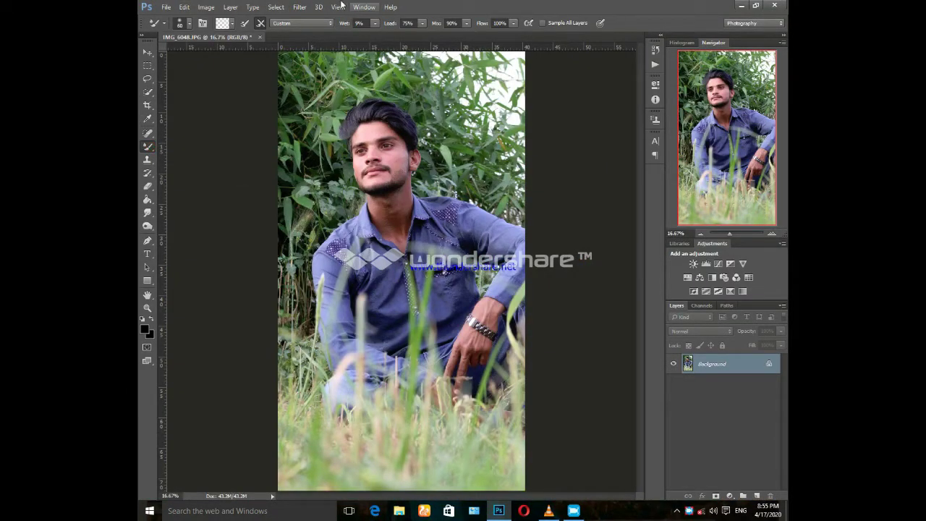
{"action": "left_click", "coordinate": [206, 8]}
{"action": "left_click", "coordinate": [234, 60]}
- Zoom in on the face and blend the skin around the nose
{"action": "key", "text": "ctrl+plus"}
{"action": "key", "text": "ctrl+plus"}
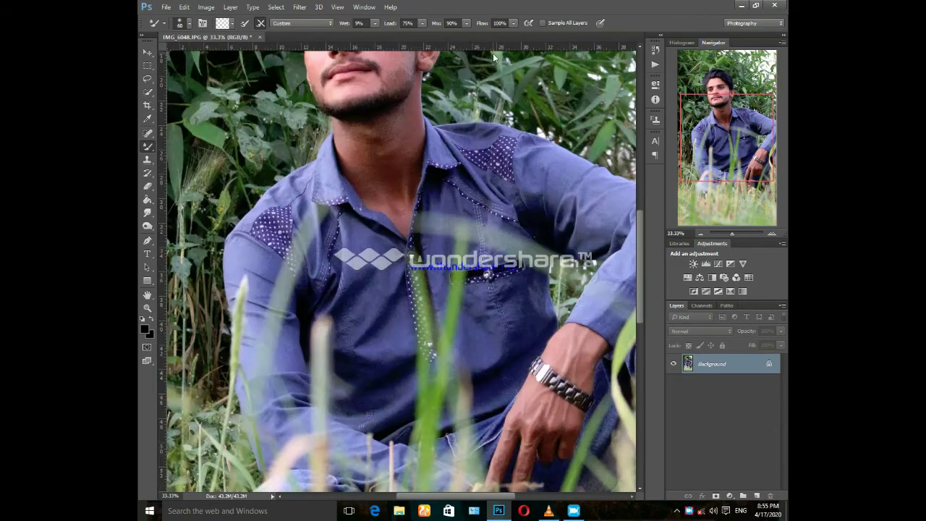
{"action": "scroll", "coordinate": [641, 215], "scroll_direction": "up", "scroll_amount": 5}
{"action": "key", "text": "ctrl+plus"}
{"action": "key", "text": "ctrl+plus"}
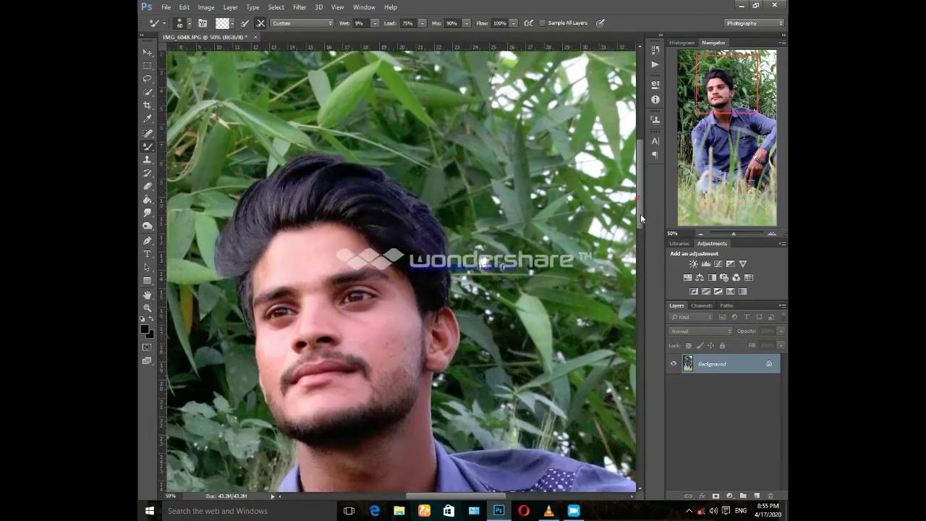
{"action": "scroll", "coordinate": [641, 203], "scroll_direction": "down", "scroll_amount": 3}
{"action": "key", "text": "bracketright"}
{"action": "key", "text": "bracketright"}
{"action": "key", "text": "bracketright"}
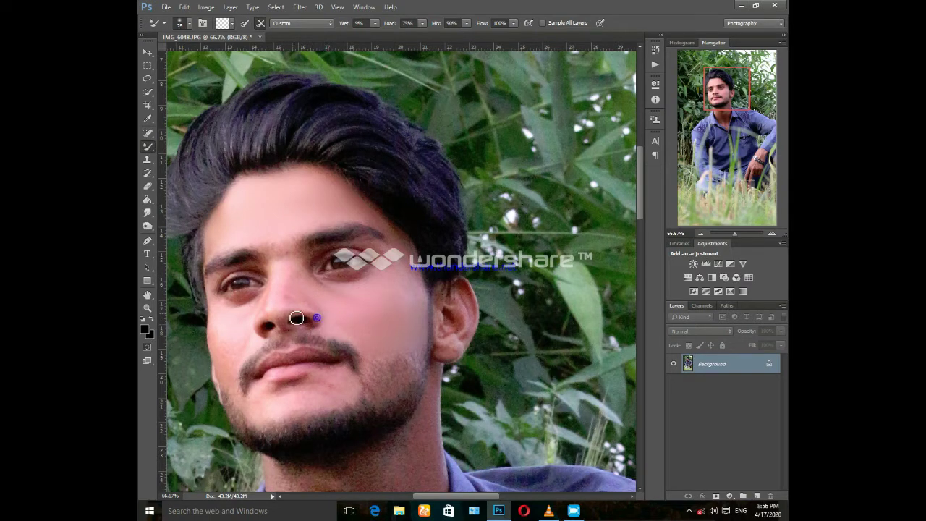
{"action": "left_click_drag", "start_coordinate": [289, 314], "coordinate": [260, 326]}
- Smooth the skin around the lips, eyebrows and across the forehead
{"action": "key", "text": "]"}
{"action": "key", "text": "bracketright"}
{"action": "key", "text": "bracketright"}
{"action": "key", "text": "bracketright"}
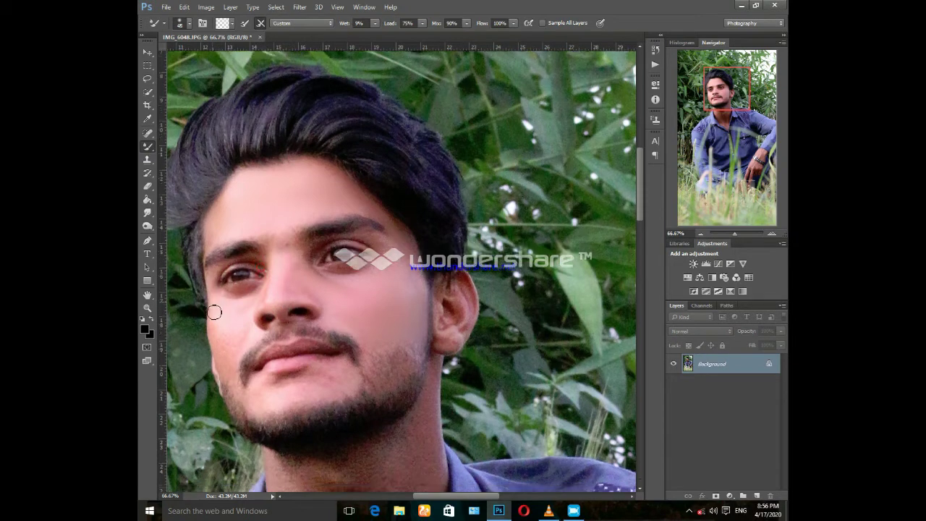
{"action": "scroll", "coordinate": [238, 290], "scroll_direction": "down", "scroll_amount": 3}
{"action": "key", "text": "bracketleft"}
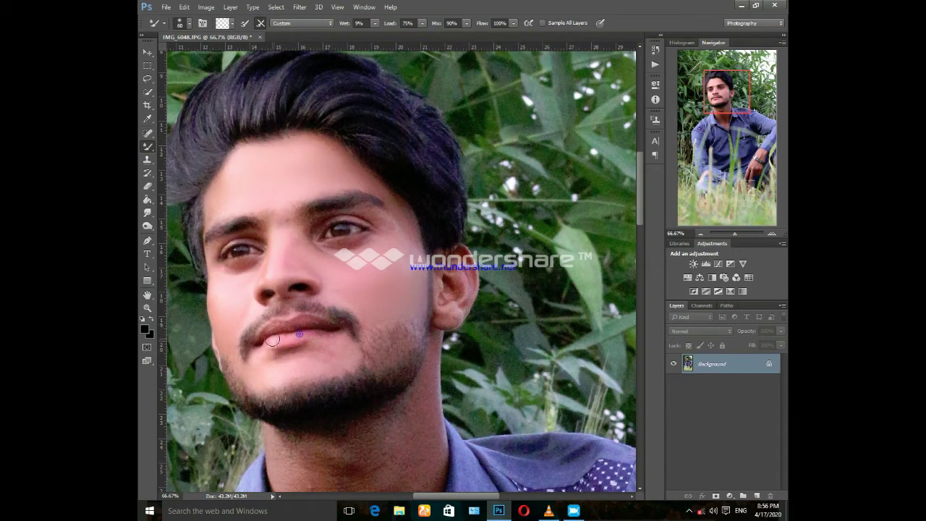
{"action": "left_click_drag", "start_coordinate": [341, 355], "coordinate": [259, 320]}
{"action": "left_click_drag", "start_coordinate": [386, 224], "coordinate": [255, 236]}
{"action": "left_click", "coordinate": [275, 215]}
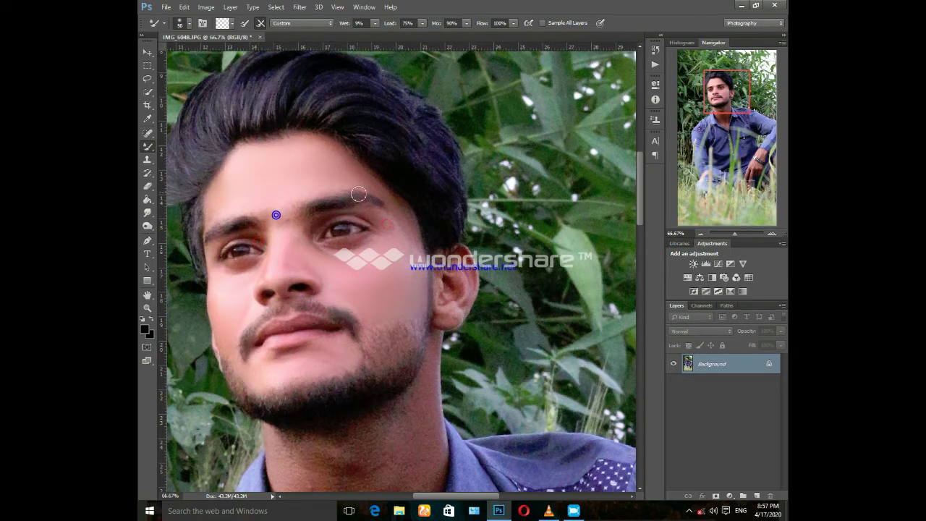
{"action": "left_click", "coordinate": [301, 199]}
{"action": "left_click", "coordinate": [335, 151]}
- Resize the brush and smooth the skin on the neck
{"action": "scroll", "coordinate": [344, 216], "scroll_direction": "down", "scroll_amount": 5}
{"action": "key", "text": "bracketright"}
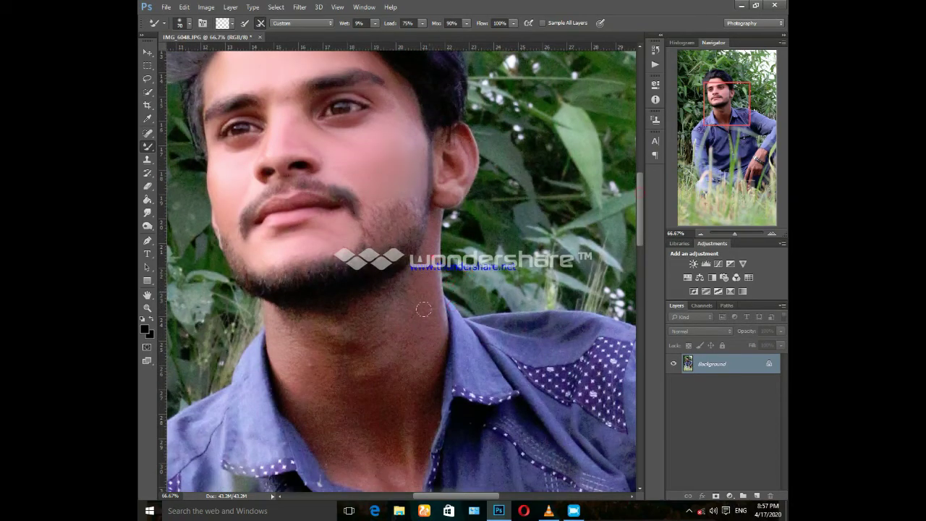
{"action": "key", "text": "bracketright"}
{"action": "key", "text": "bracketright"}
{"action": "scroll", "coordinate": [410, 391], "scroll_direction": "down", "scroll_amount": 1}
{"action": "scroll", "coordinate": [411, 391], "scroll_direction": "down", "scroll_amount": 1}
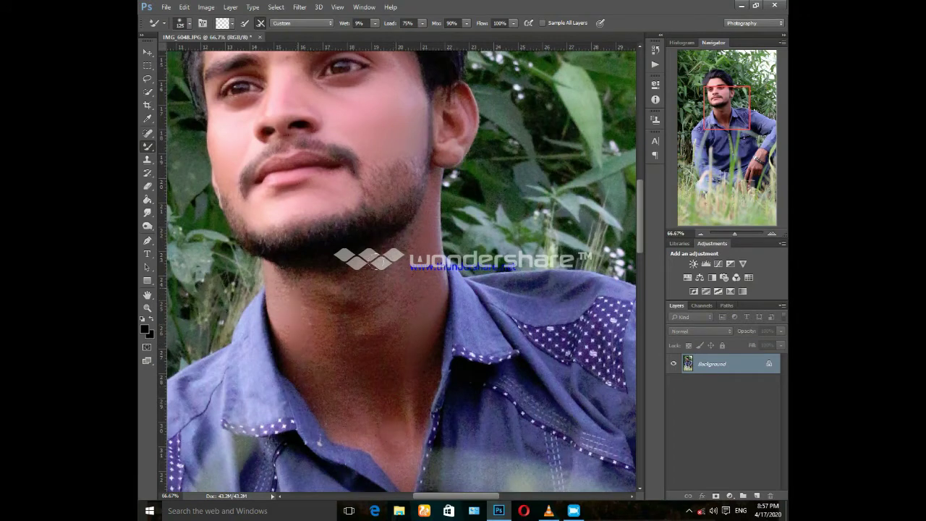
{"action": "key", "text": "bracketleft"}
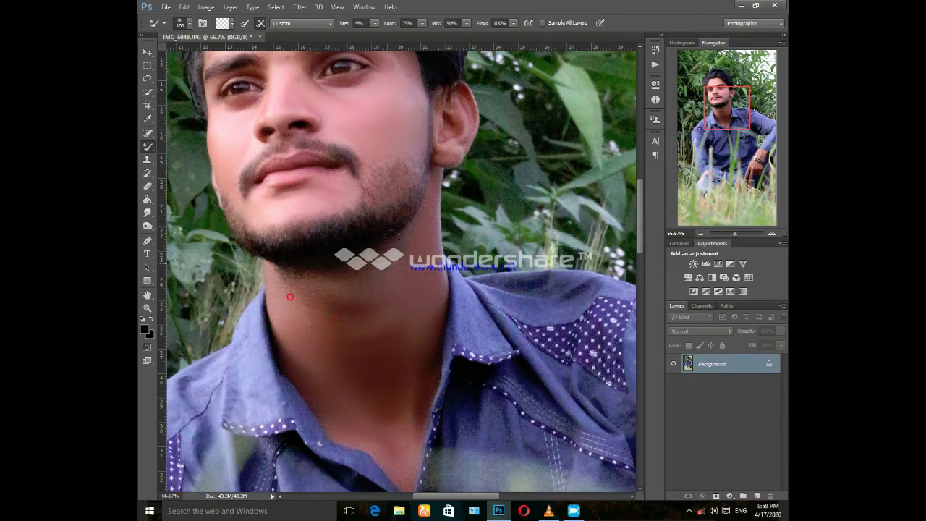
{"action": "left_click_drag", "start_coordinate": [390, 325], "coordinate": [415, 386]}
- Blend the skin on the hand, wrist and fingers, then zoom back out
{"action": "key", "text": "ctrl+0"}
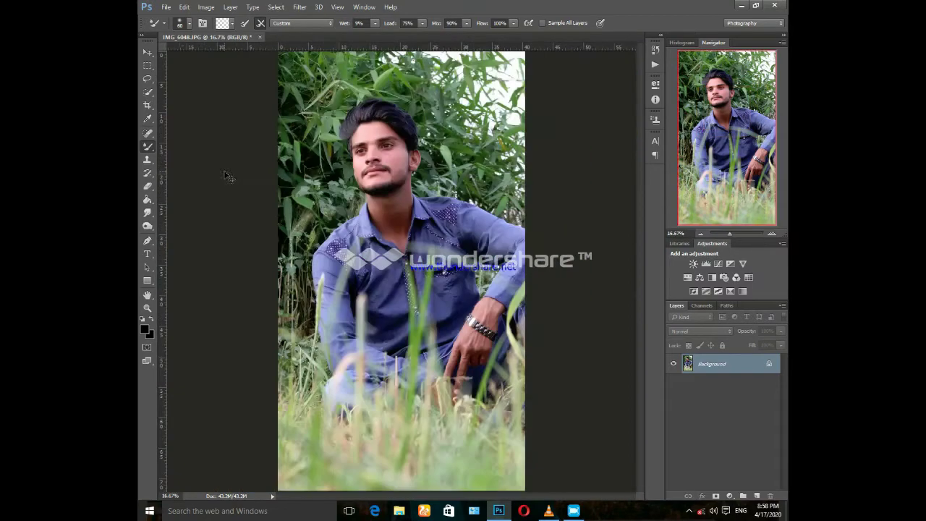
{"action": "key", "text": "ctrl+plus"}
{"action": "key", "text": "ctrl+plus"}
{"action": "scroll", "coordinate": [571, 290], "scroll_direction": "down", "scroll_amount": 1}
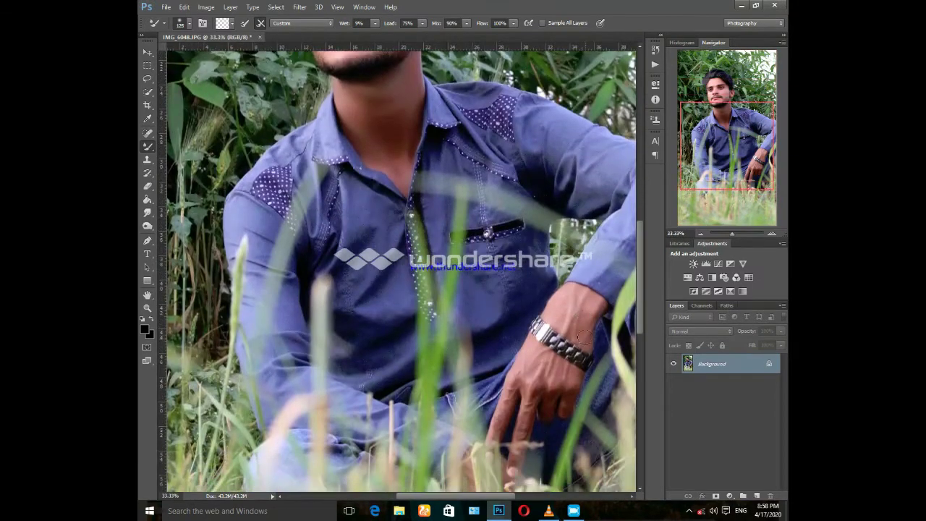
{"action": "scroll", "coordinate": [571, 290], "scroll_direction": "down", "scroll_amount": 1}
{"action": "left_click", "coordinate": [530, 350]}
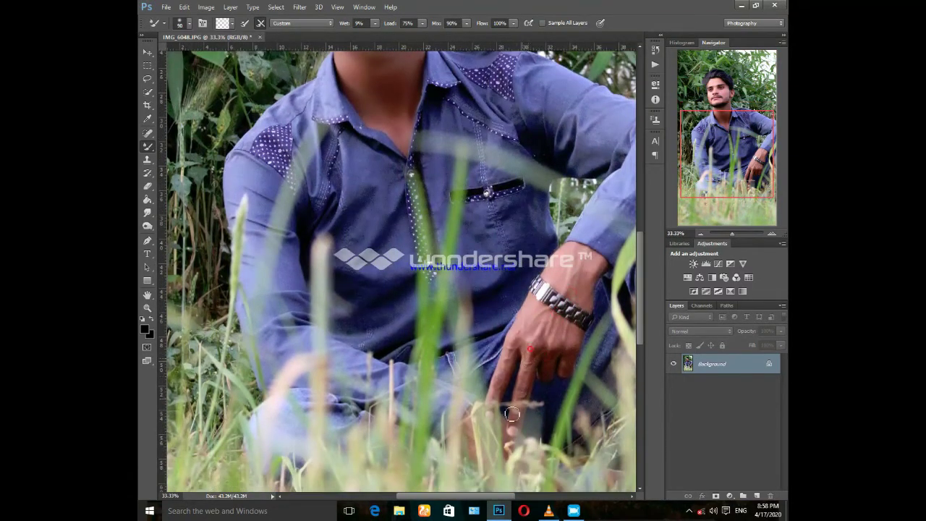
{"action": "left_click", "coordinate": [539, 301]}
{"action": "left_click_drag", "start_coordinate": [639, 263], "coordinate": [641, 284]}
{"action": "left_click", "coordinate": [514, 319]}
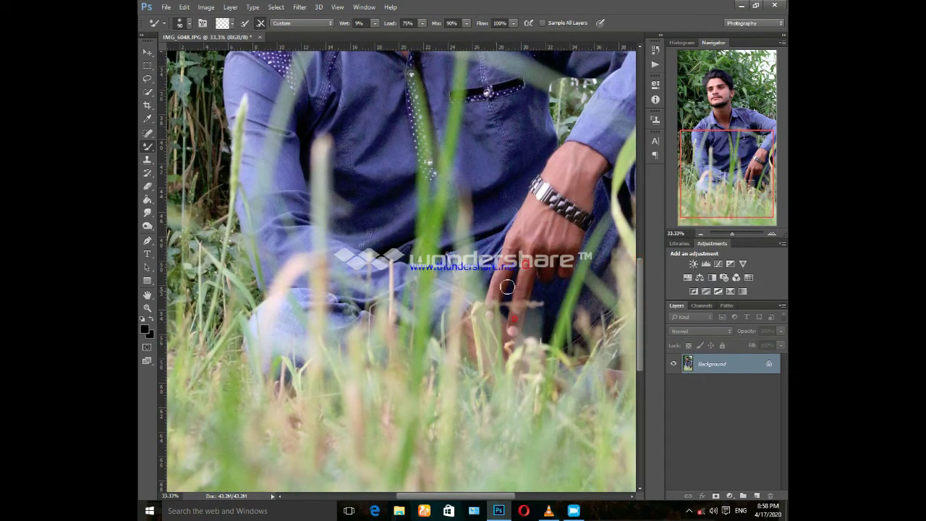
{"action": "left_click", "coordinate": [507, 329]}
{"action": "key", "text": "ctrl+minus"}
{"action": "key", "text": "ctrl+minus"}
- In the Camera Raw Filter, set Exposure +0.25, Highlights -26, Whites -23 and Clarity +8
{"action": "left_click", "coordinate": [300, 6]}
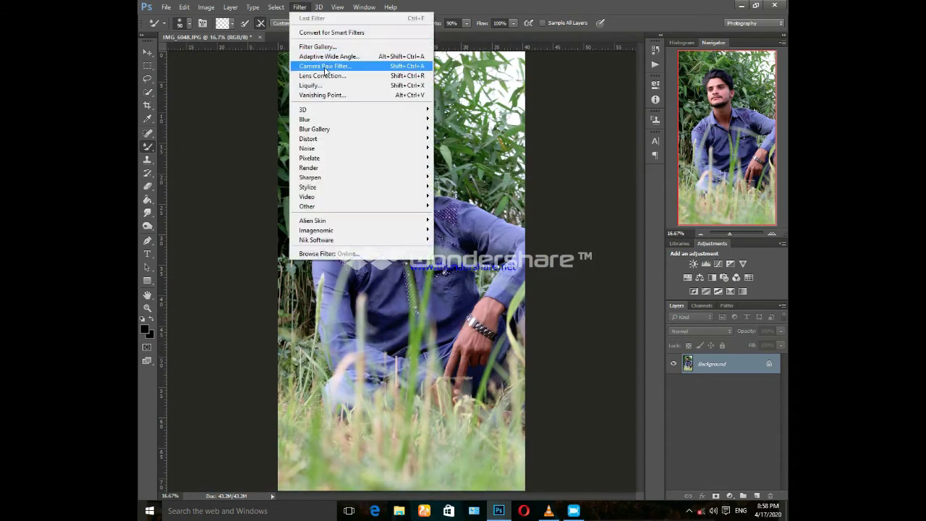
{"action": "left_click", "coordinate": [325, 68]}
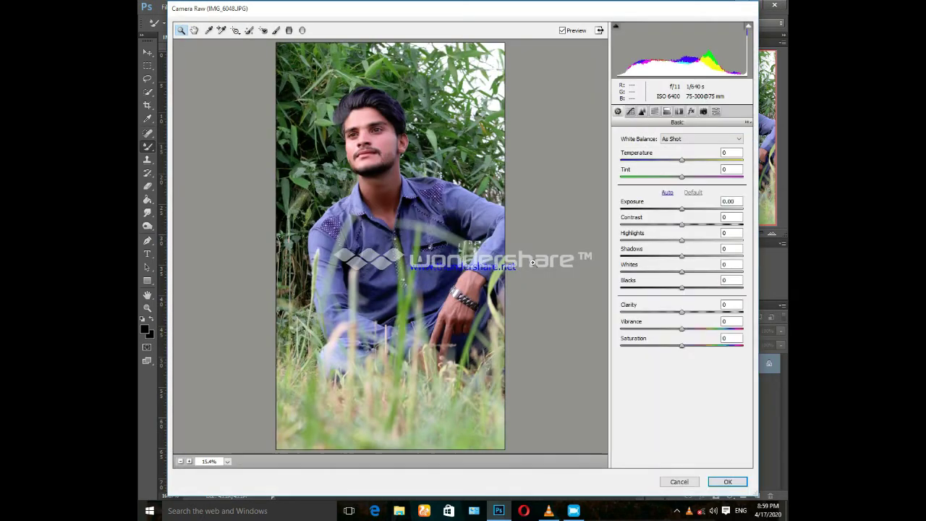
{"action": "mouse_move", "coordinate": [684, 211]}
{"action": "left_mouse_down"}
{"action": "mouse_move", "coordinate": [621, 241]}
{"action": "mouse_move", "coordinate": [667, 259]}
{"action": "mouse_move", "coordinate": [667, 273]}
{"action": "left_mouse_up"}
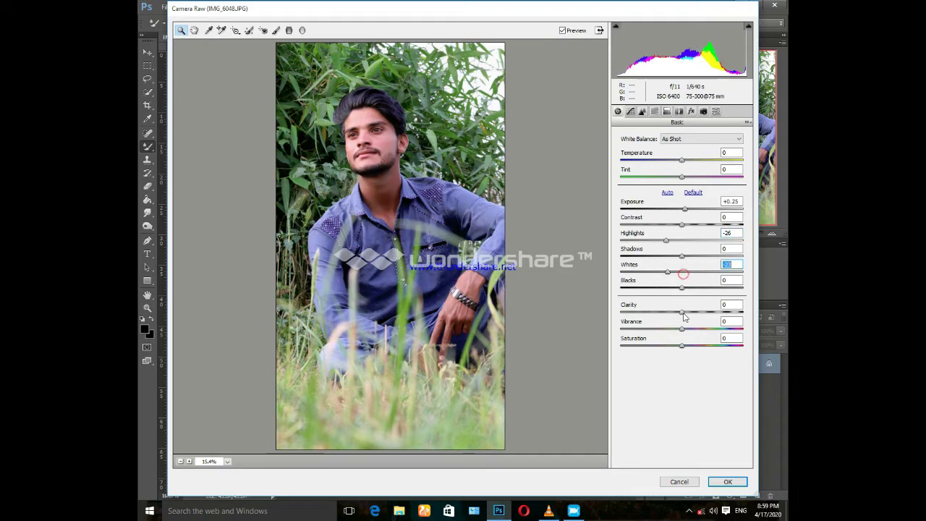
{"action": "mouse_move", "coordinate": [683, 314]}
{"action": "left_mouse_down"}
{"action": "mouse_move", "coordinate": [692, 315]}
{"action": "mouse_move", "coordinate": [683, 333]}
{"action": "left_mouse_up"}
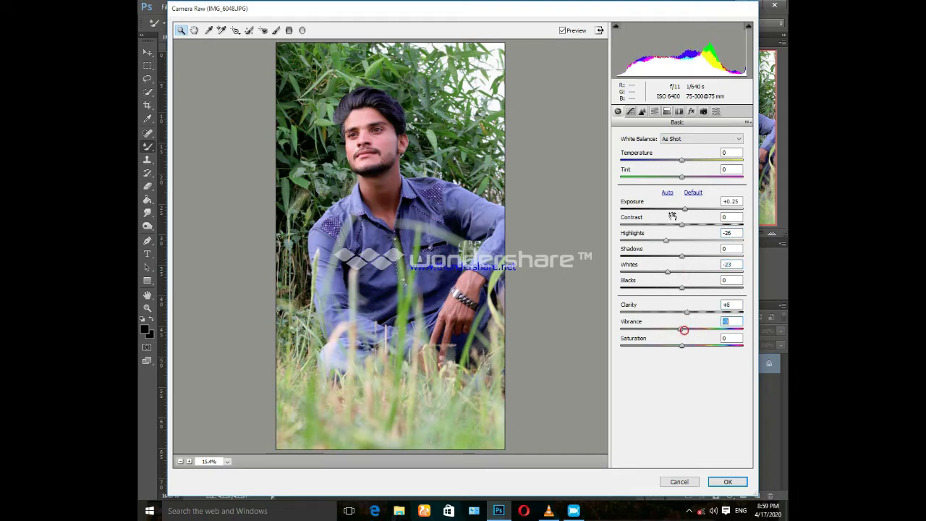
{"action": "left_click", "coordinate": [655, 113]}
- Set saturation Yellows, Greens, Aquas +100, Blues +54, Oranges -5, and begin shifting Yellows hue
{"action": "left_click_drag", "start_coordinate": [682, 231], "coordinate": [743, 233]}
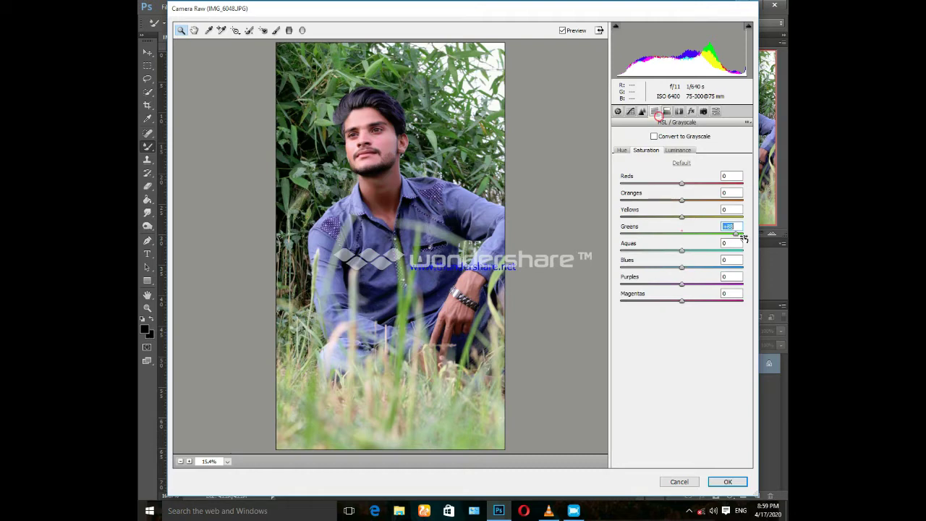
{"action": "left_click_drag", "start_coordinate": [682, 217], "coordinate": [761, 215]}
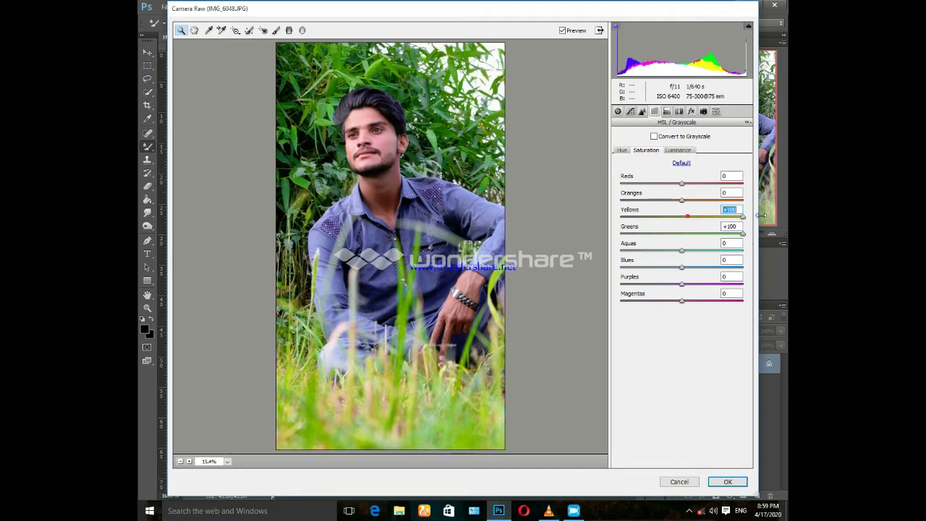
{"action": "left_click_drag", "start_coordinate": [682, 250], "coordinate": [762, 249]}
{"action": "mouse_move", "coordinate": [690, 267]}
{"action": "left_mouse_down"}
{"action": "mouse_move", "coordinate": [753, 272]}
{"action": "mouse_move", "coordinate": [715, 267]}
{"action": "left_mouse_up"}
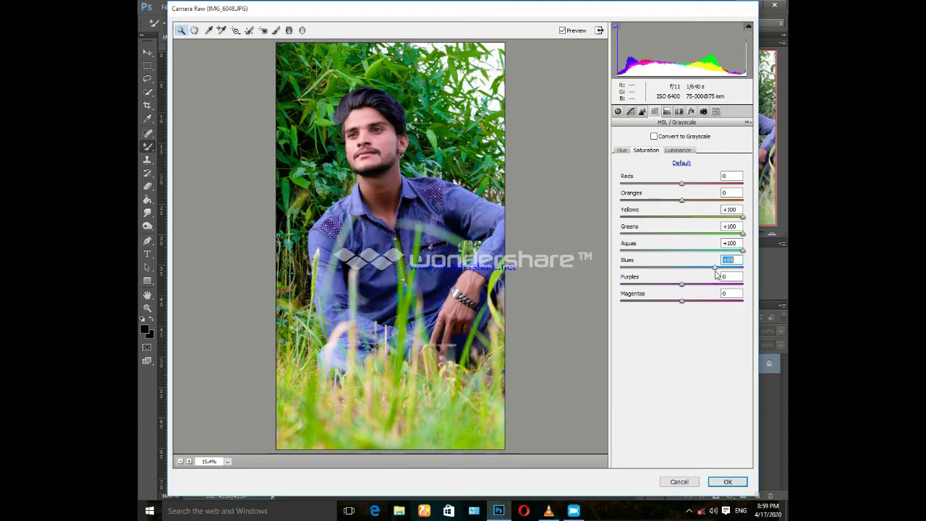
{"action": "mouse_move", "coordinate": [683, 200]}
{"action": "left_mouse_down"}
{"action": "mouse_move", "coordinate": [723, 185]}
{"action": "mouse_move", "coordinate": [683, 188]}
{"action": "left_mouse_up"}
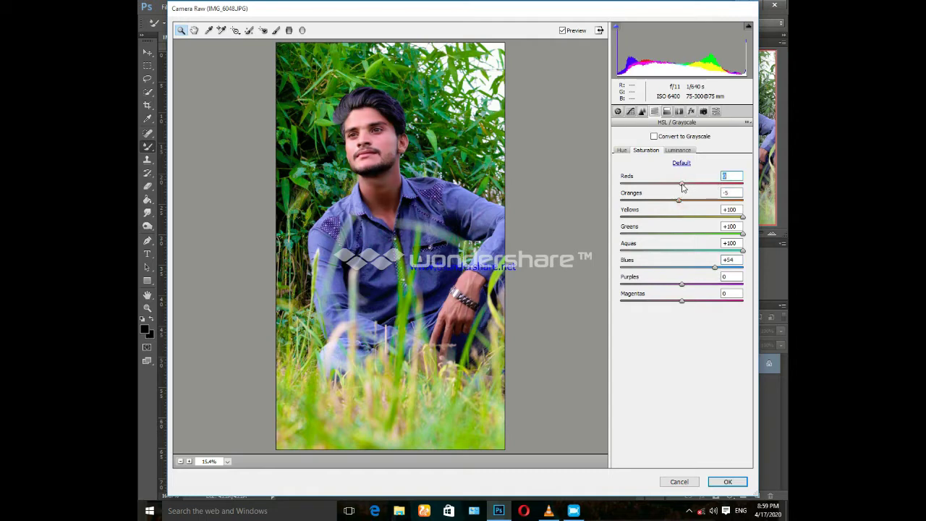
{"action": "left_click", "coordinate": [622, 150]}
{"action": "left_click_drag", "start_coordinate": [682, 217], "coordinate": [627, 217]}
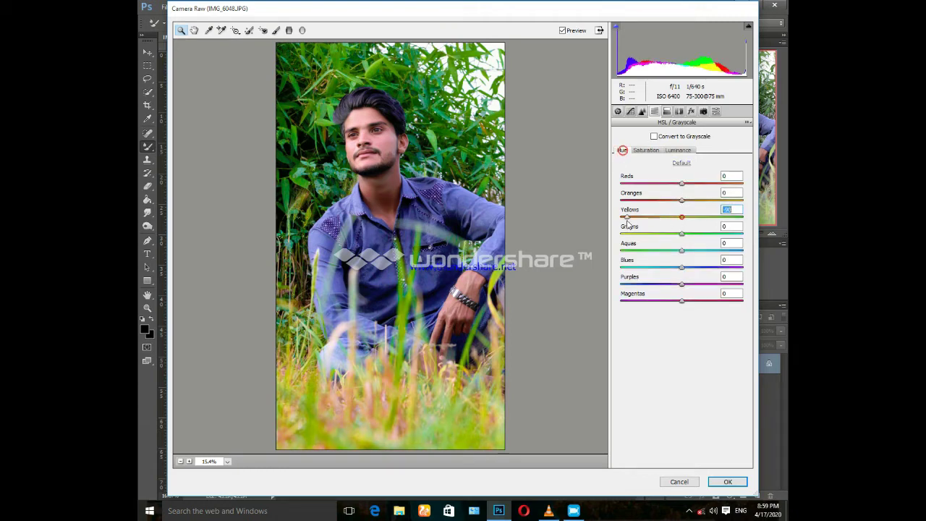
- Shift Greens and Aquas hue, set Yellows luminance -100, and apply the Camera Raw grade
{"action": "left_click_drag", "start_coordinate": [682, 234], "coordinate": [623, 235]}
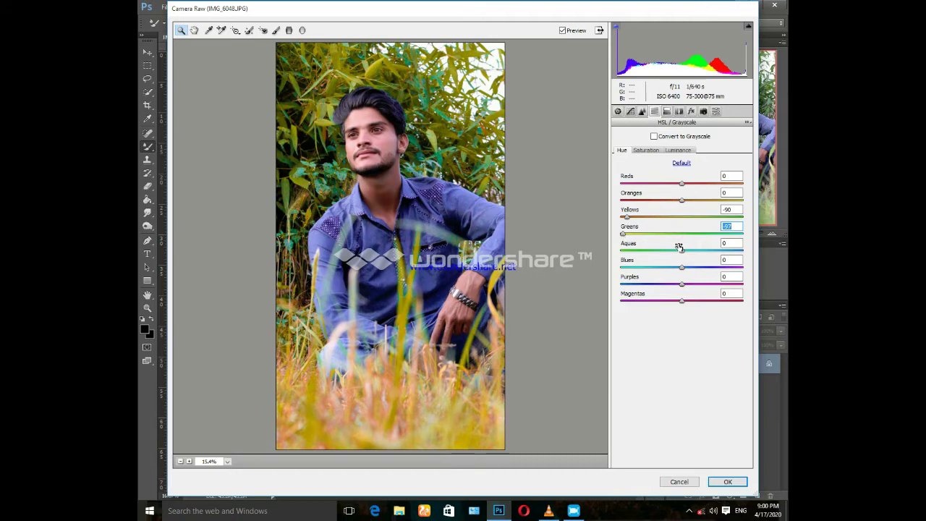
{"action": "mouse_move", "coordinate": [681, 250]}
{"action": "left_mouse_down"}
{"action": "mouse_move", "coordinate": [749, 261]}
{"action": "mouse_move", "coordinate": [639, 269]}
{"action": "left_mouse_up"}
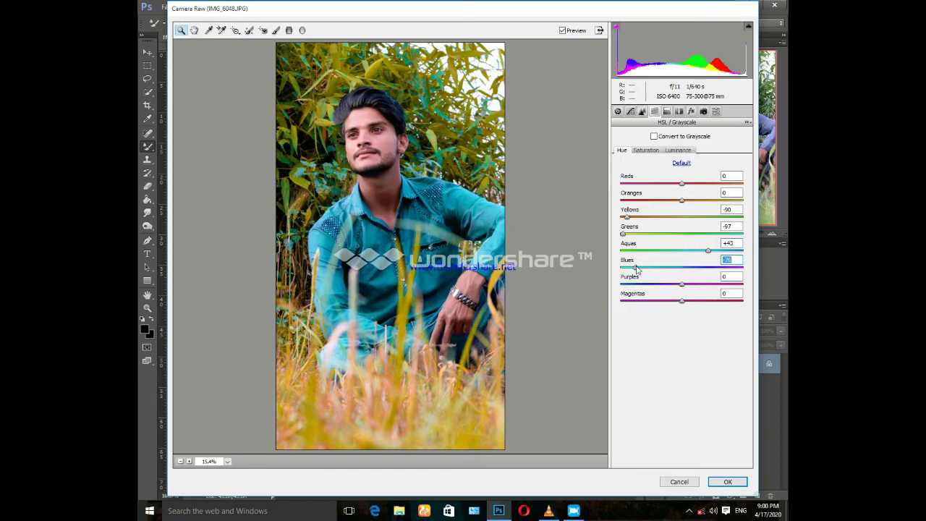
{"action": "left_click", "coordinate": [678, 150]}
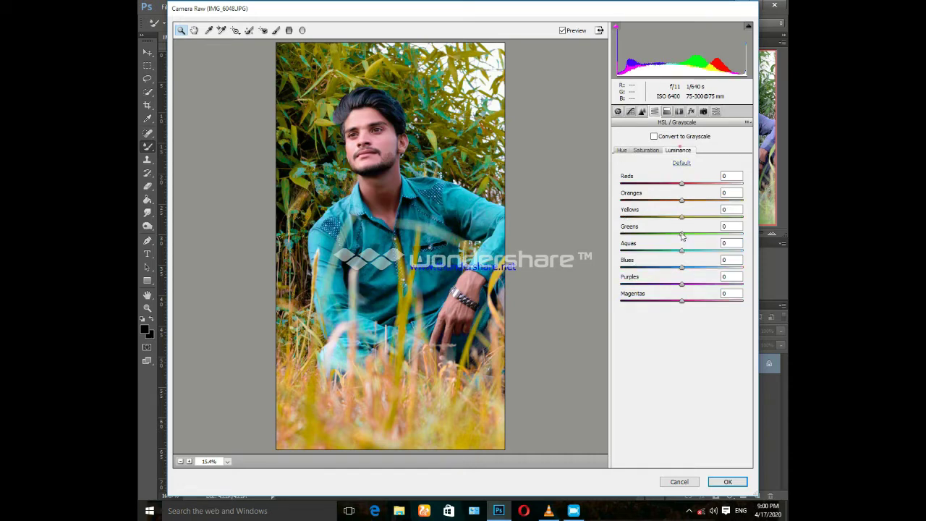
{"action": "left_click_drag", "start_coordinate": [682, 216], "coordinate": [621, 218]}
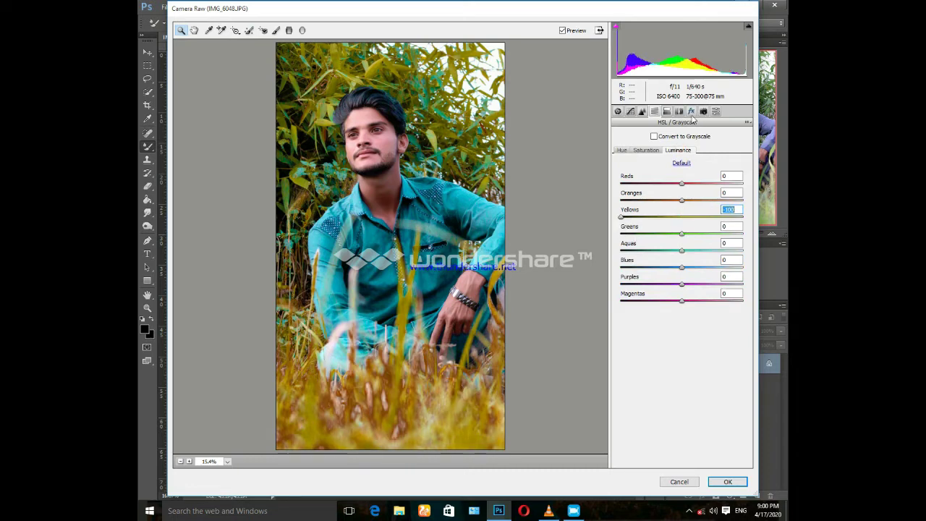
{"action": "left_click", "coordinate": [728, 482]}
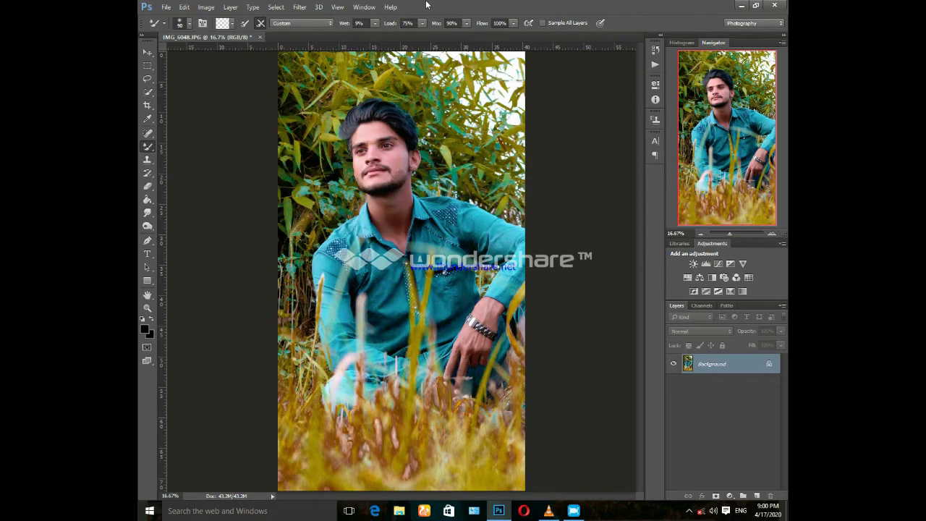
- Add a Selective Color adjustment layer and tweak the Reds cyan and yellow
{"action": "left_click", "coordinate": [730, 495]}
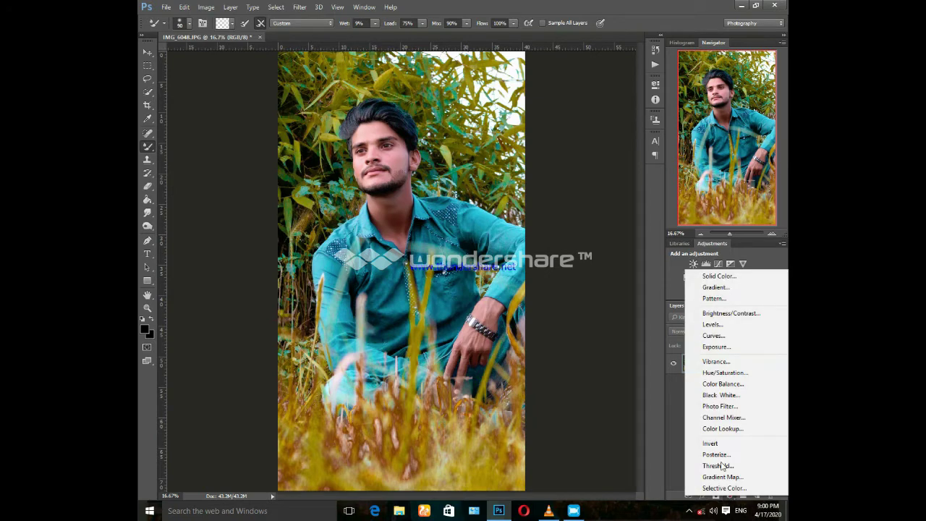
{"action": "left_click", "coordinate": [720, 488]}
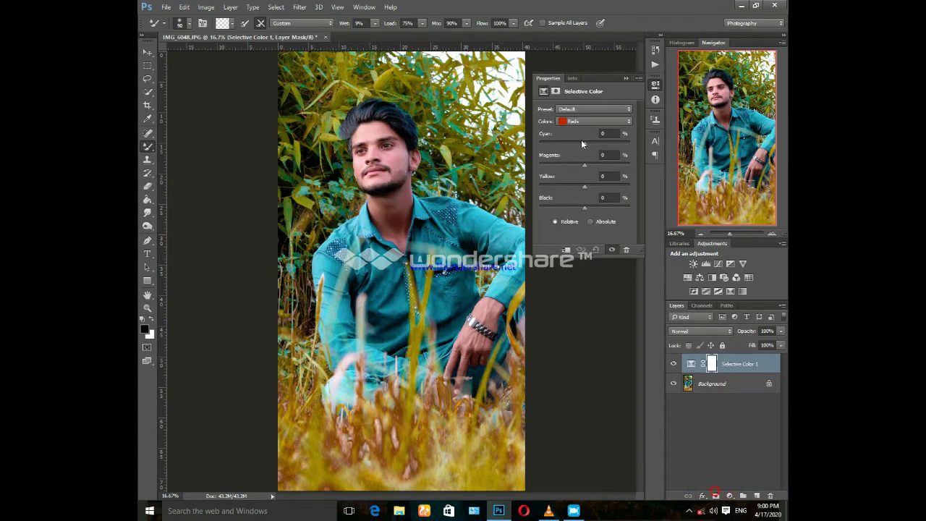
{"action": "left_click_drag", "start_coordinate": [581, 141], "coordinate": [578, 145]}
{"action": "left_click_drag", "start_coordinate": [585, 185], "coordinate": [621, 190]}
- Set Yellows to Cyan -13, Magenta -36, Yellow +99, Black -55, then merge down
{"action": "left_click", "coordinate": [588, 120]}
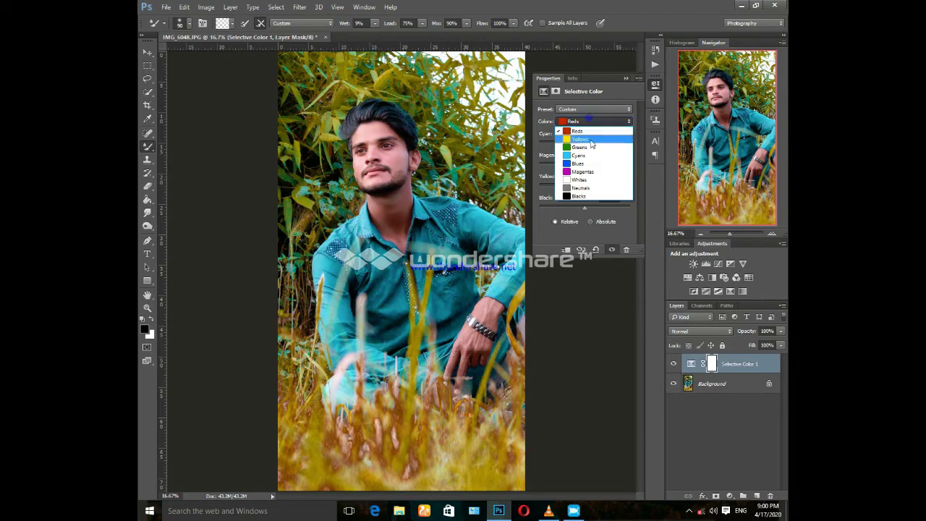
{"action": "left_click", "coordinate": [579, 131]}
{"action": "mouse_move", "coordinate": [586, 143]}
{"action": "left_mouse_down"}
{"action": "mouse_move", "coordinate": [614, 143]}
{"action": "mouse_move", "coordinate": [552, 147]}
{"action": "left_mouse_up"}
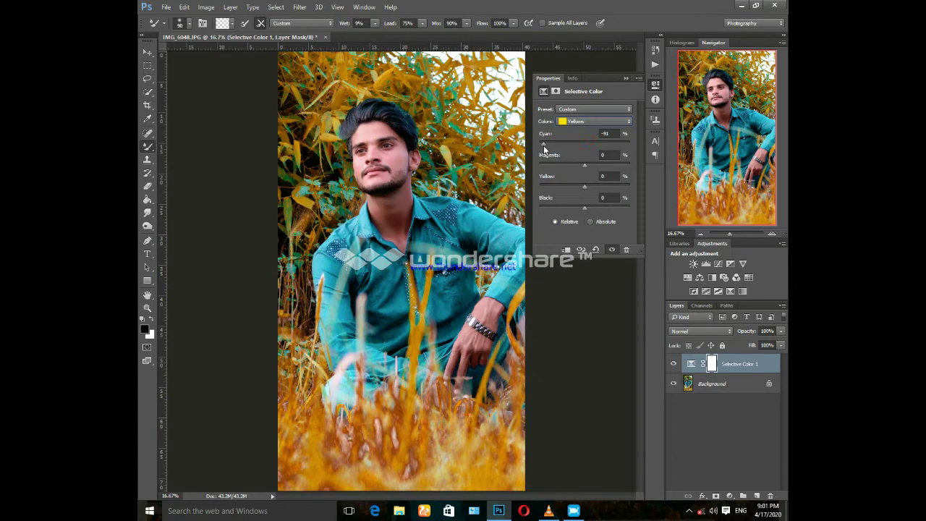
{"action": "left_click_drag", "start_coordinate": [544, 148], "coordinate": [619, 149]}
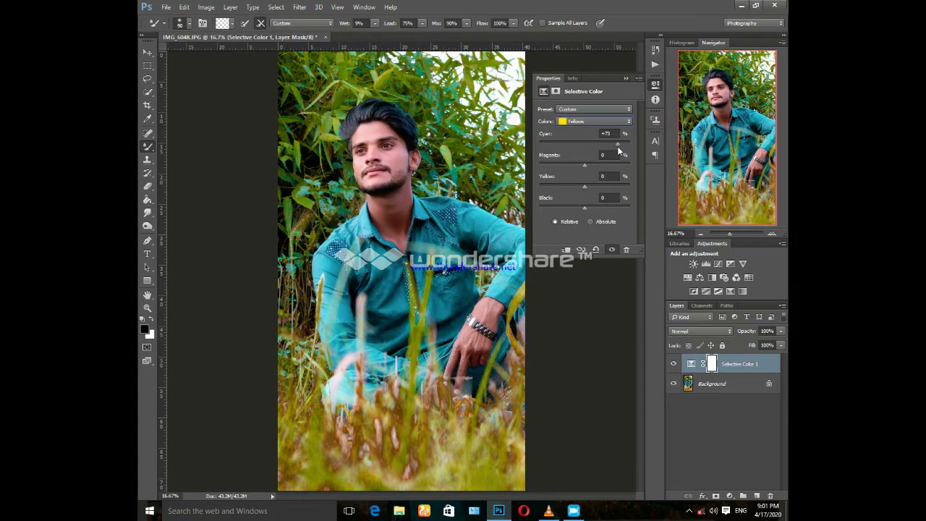
{"action": "mouse_move", "coordinate": [585, 165]}
{"action": "left_mouse_down"}
{"action": "mouse_move", "coordinate": [605, 164]}
{"action": "mouse_move", "coordinate": [568, 167]}
{"action": "left_mouse_up"}
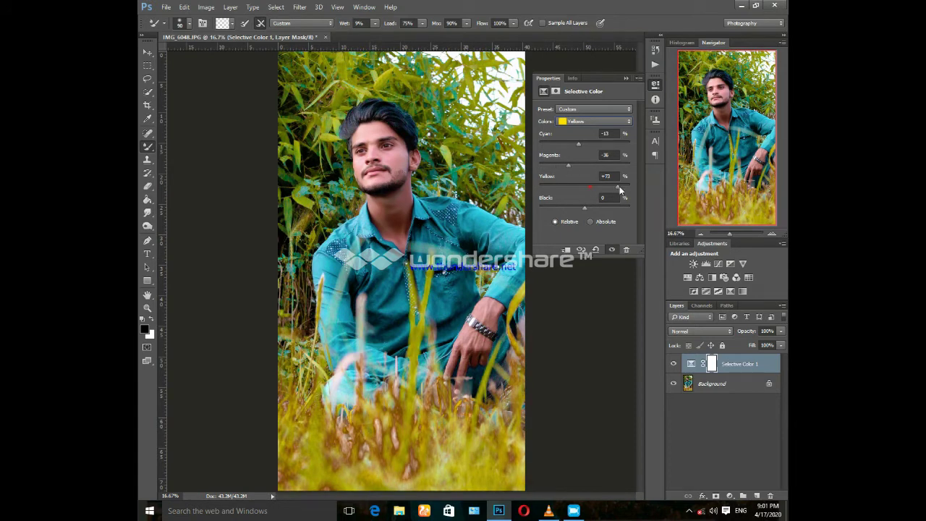
{"action": "left_click_drag", "start_coordinate": [585, 207], "coordinate": [564, 212]}
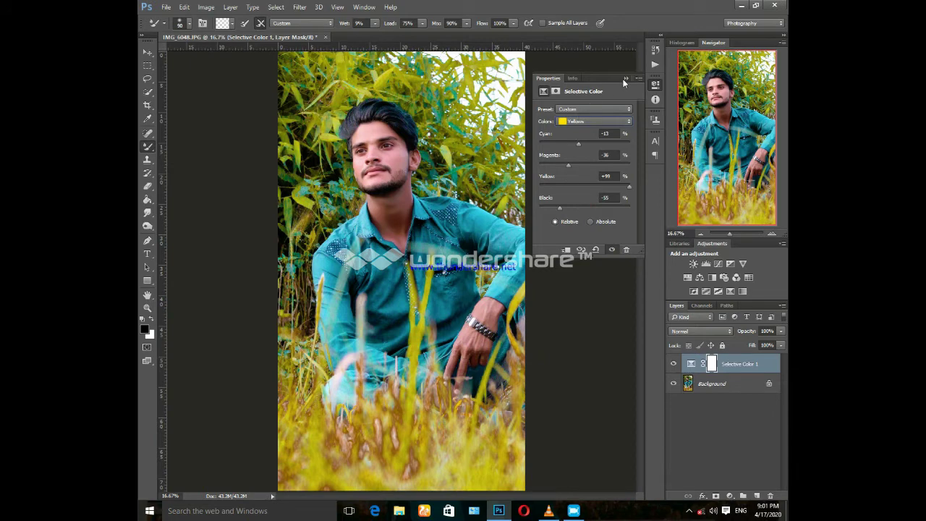
{"action": "left_click", "coordinate": [652, 123]}
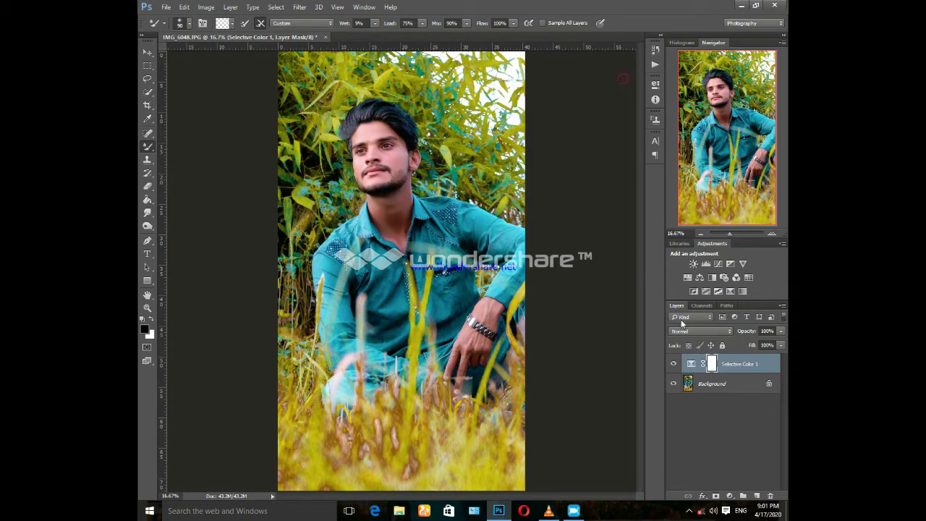
{"action": "key", "text": "ctrl+e"}
- Reopen Camera Raw, brighten exposure slightly, and fully desaturate the yellows and greens
{"action": "left_click", "coordinate": [300, 7]}
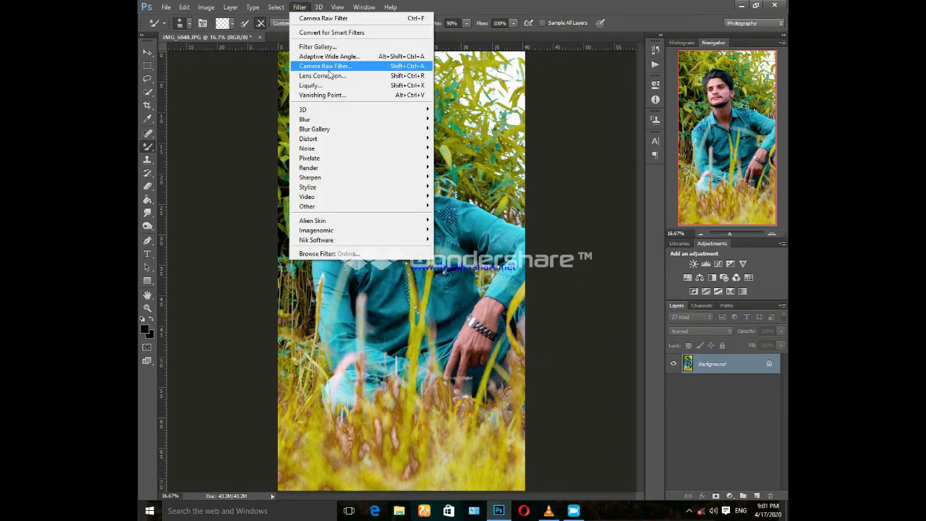
{"action": "left_click", "coordinate": [330, 65]}
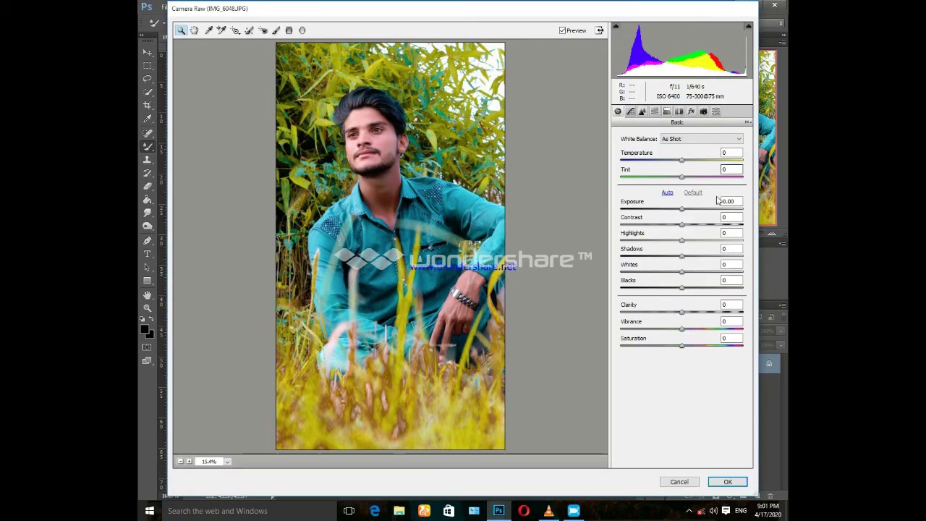
{"action": "left_click_drag", "start_coordinate": [672, 217], "coordinate": [686, 213]}
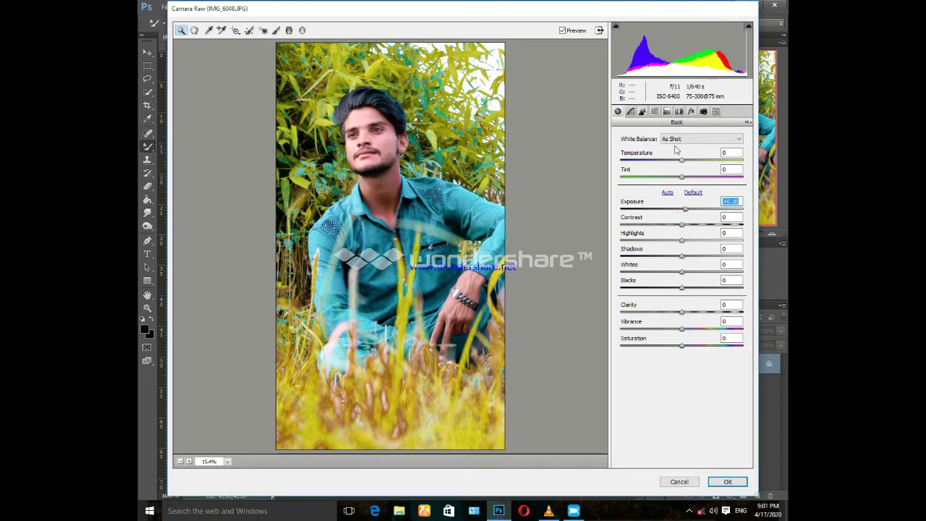
{"action": "key", "text": "ctrl+alt+4"}
{"action": "left_click_drag", "start_coordinate": [682, 217], "coordinate": [585, 222]}
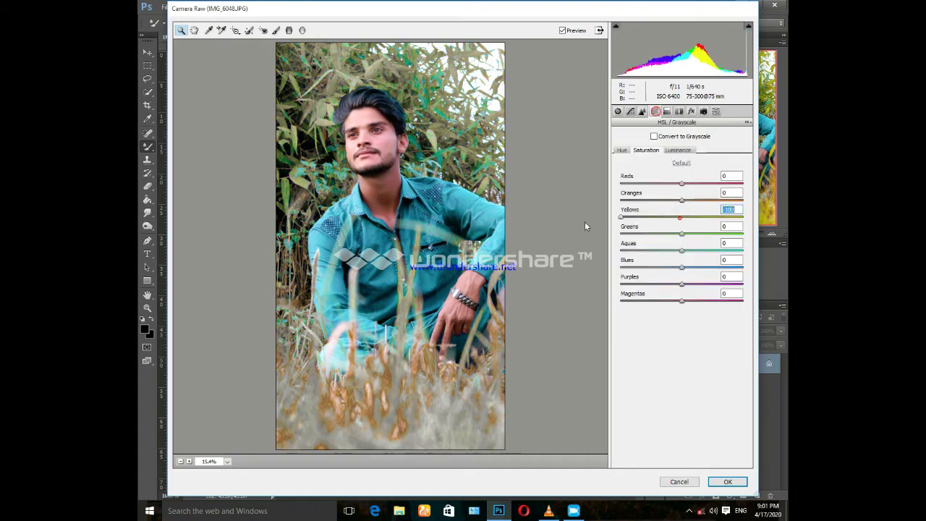
{"action": "left_click_drag", "start_coordinate": [681, 234], "coordinate": [596, 234]}
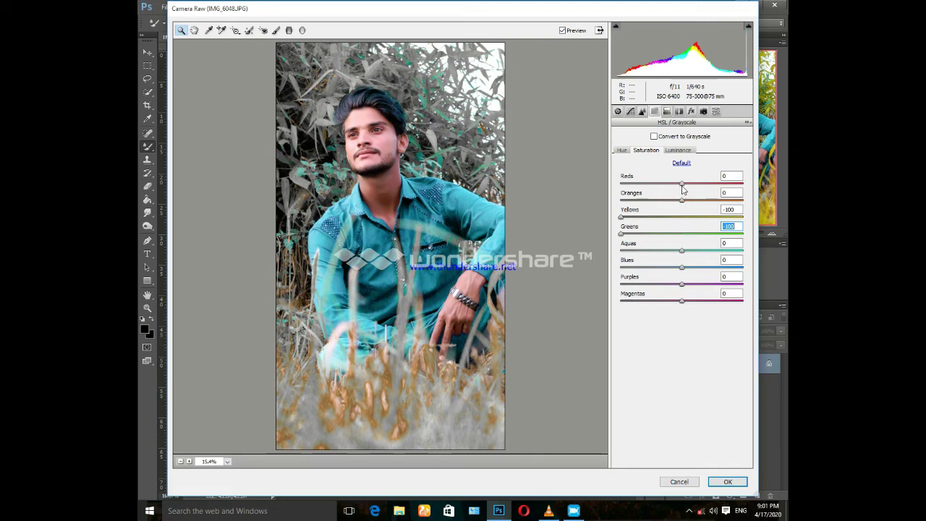
- Settle saturation at Oranges -24, Yellows -28, Greens +91, and raise Aquas
{"action": "mouse_move", "coordinate": [681, 200]}
{"action": "left_mouse_down"}
{"action": "mouse_move", "coordinate": [667, 200]}
{"action": "mouse_move", "coordinate": [691, 184]}
{"action": "left_mouse_up"}
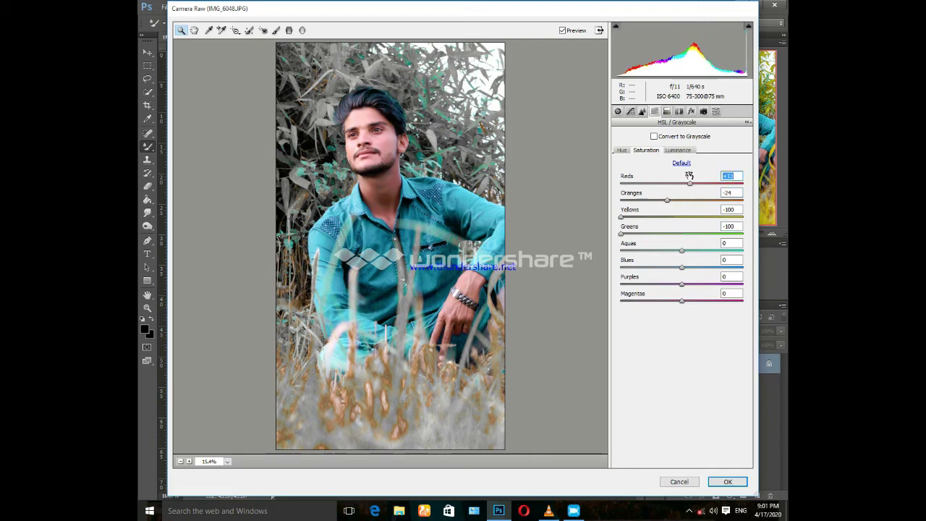
{"action": "left_click", "coordinate": [684, 217]}
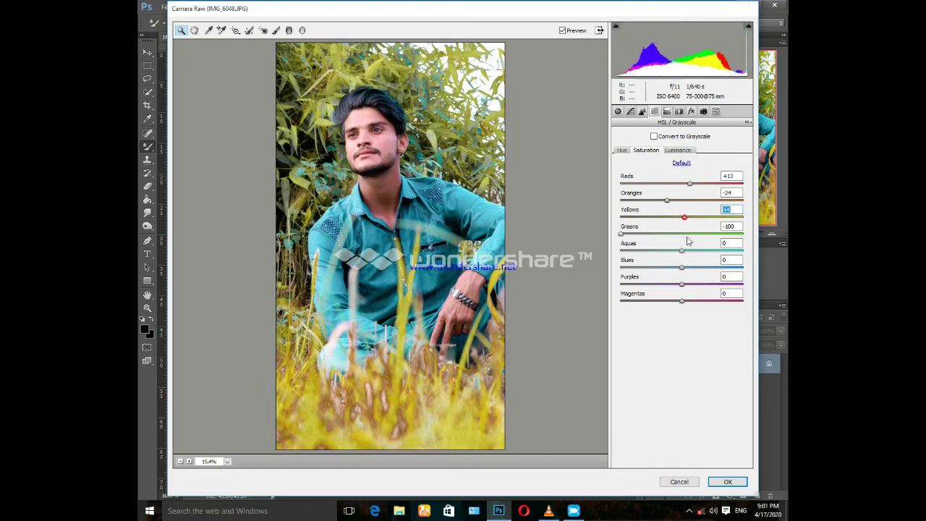
{"action": "left_click", "coordinate": [686, 234]}
{"action": "left_click", "coordinate": [691, 237]}
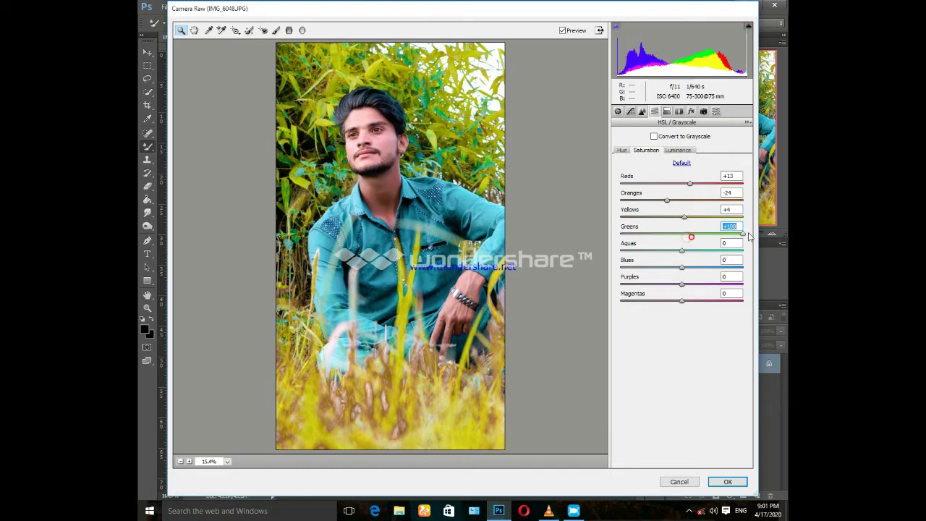
{"action": "mouse_move", "coordinate": [682, 216]}
{"action": "left_mouse_down"}
{"action": "mouse_move", "coordinate": [716, 217]}
{"action": "mouse_move", "coordinate": [666, 217]}
{"action": "left_mouse_up"}
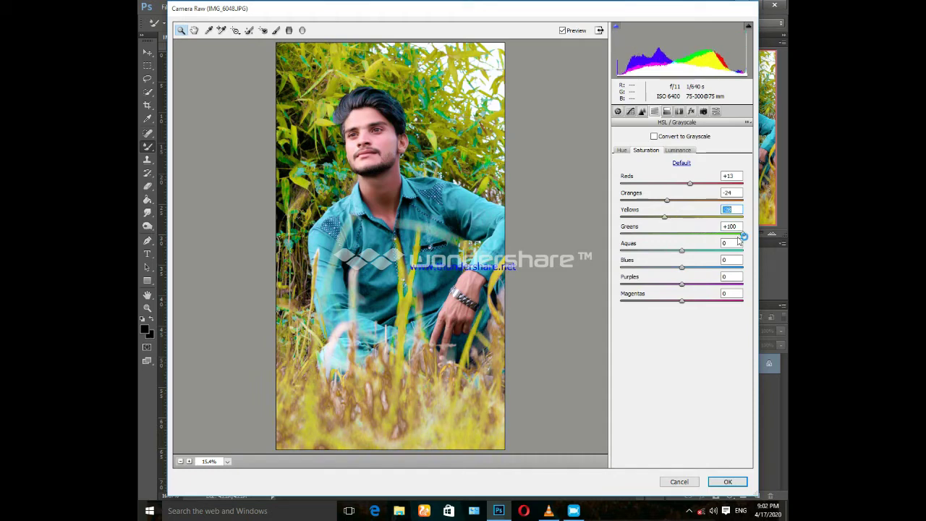
{"action": "left_click_drag", "start_coordinate": [744, 235], "coordinate": [738, 235]}
{"action": "mouse_move", "coordinate": [681, 251]}
{"action": "left_mouse_down"}
{"action": "mouse_move", "coordinate": [707, 251]}
{"action": "mouse_move", "coordinate": [673, 242]}
{"action": "left_mouse_up"}
- Draw a radial filter around the subject with outside Exposure -0.95 and apply Camera Raw
{"action": "left_click", "coordinate": [691, 112]}
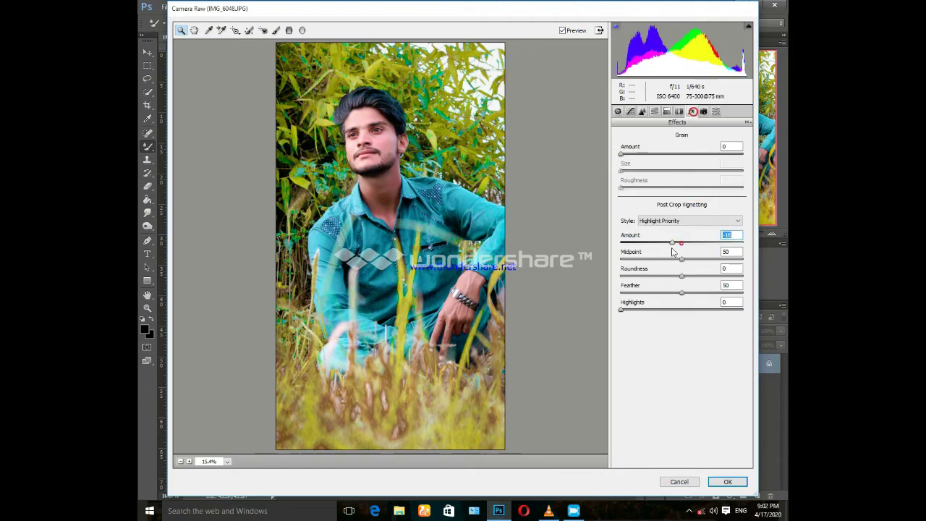
{"action": "left_click", "coordinate": [303, 30]}
{"action": "mouse_move", "coordinate": [376, 202]}
{"action": "left_mouse_down"}
{"action": "mouse_move", "coordinate": [429, 319]}
{"action": "mouse_move", "coordinate": [500, 353]}
{"action": "left_mouse_up"}
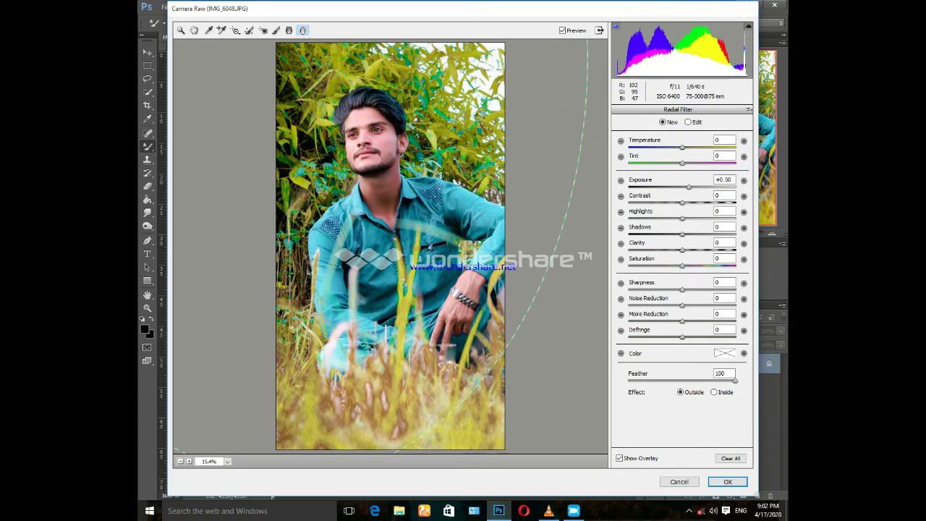
{"action": "left_click_drag", "start_coordinate": [691, 187], "coordinate": [669, 187]}
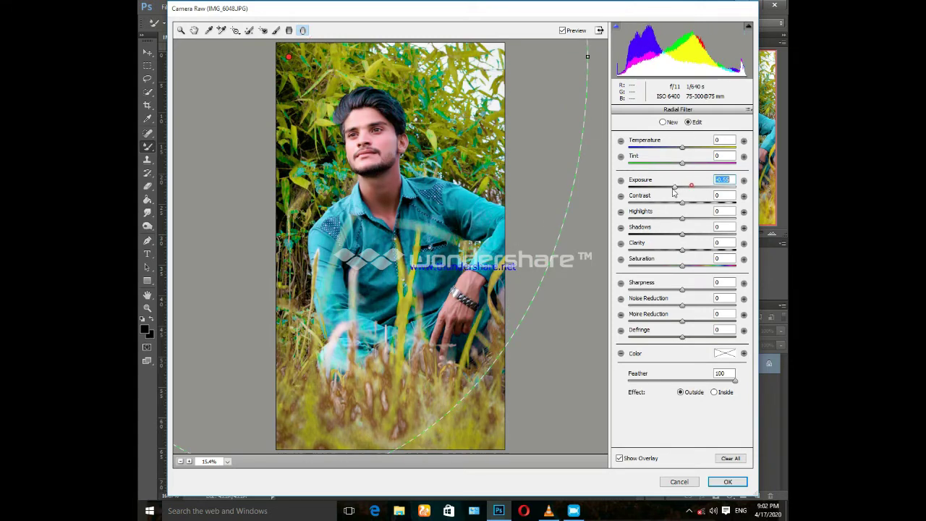
{"action": "left_click", "coordinate": [728, 482]}
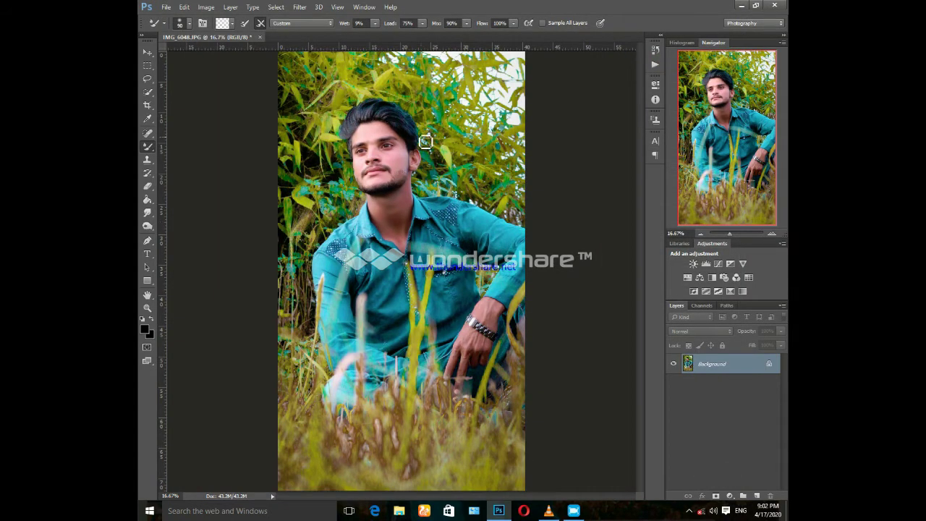
- In Liquify, use an 800 Forward Warp brush to push the top of the hair upward
{"action": "left_click", "coordinate": [299, 7]}
{"action": "left_click", "coordinate": [325, 85]}
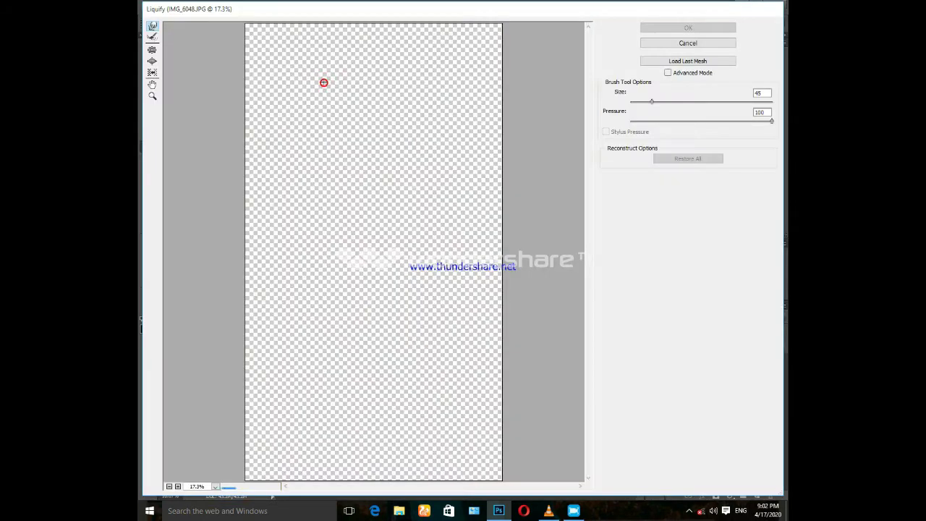
{"action": "scroll", "coordinate": [445, 96], "scroll_direction": "up", "scroll_amount": 1}
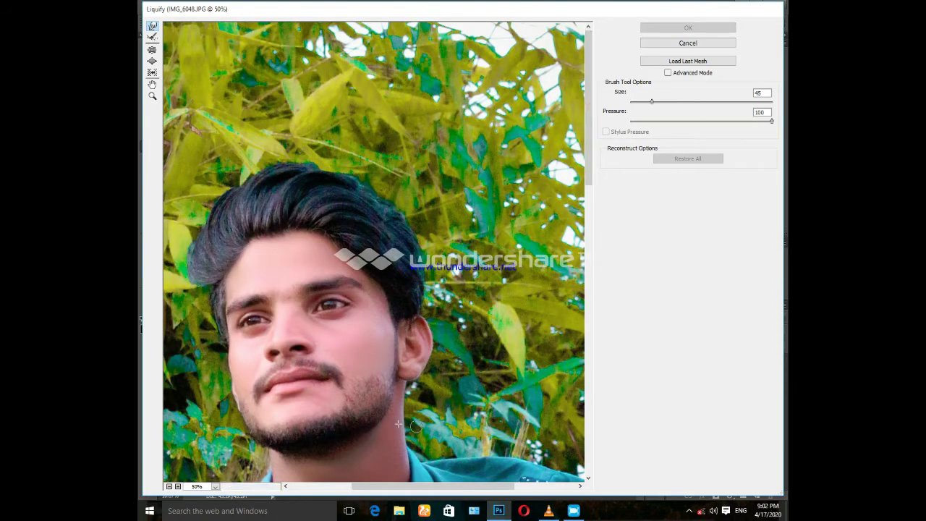
{"action": "left_click_drag", "start_coordinate": [423, 489], "coordinate": [392, 492]}
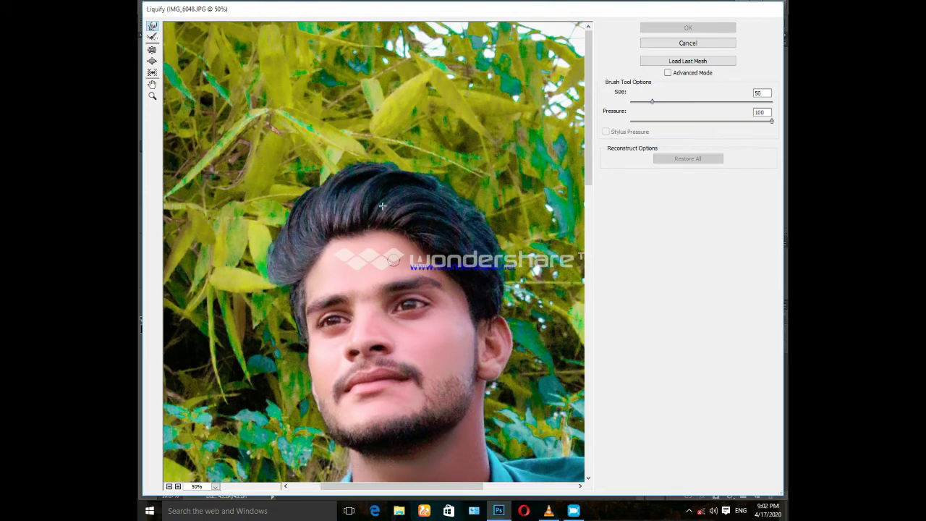
{"action": "key", "text": "bracketright"}
{"action": "key", "text": "bracketright"}
{"action": "key", "text": "bracketright"}
{"action": "key", "text": "bracketright"}
{"action": "key", "text": "bracketright"}
{"action": "key", "text": "bracketright"}
{"action": "key", "text": "bracketright"}
{"action": "key", "text": "bracketright"}
{"action": "key", "text": "bracketright"}
{"action": "key", "text": "bracketright"}
{"action": "key", "text": "bracketright"}
{"action": "key", "text": "bracketright"}
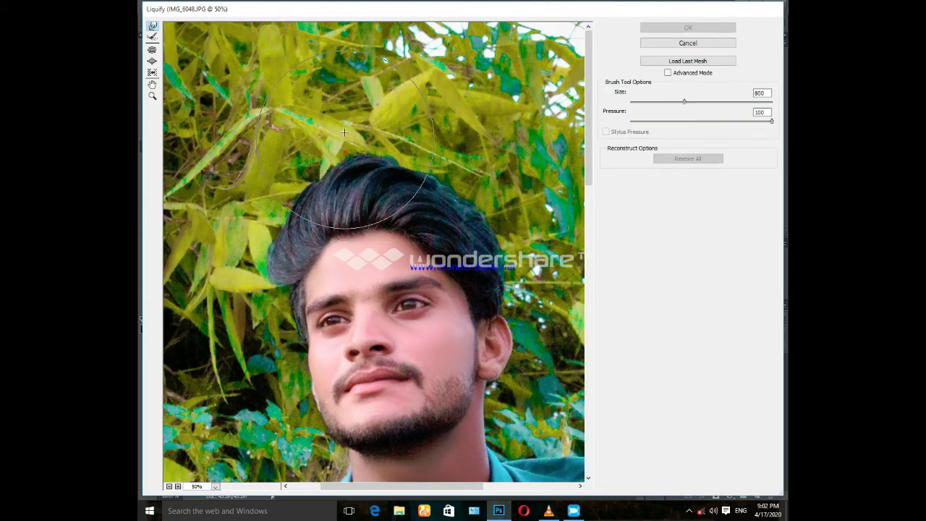
{"action": "left_click_drag", "start_coordinate": [344, 133], "coordinate": [269, 215]}
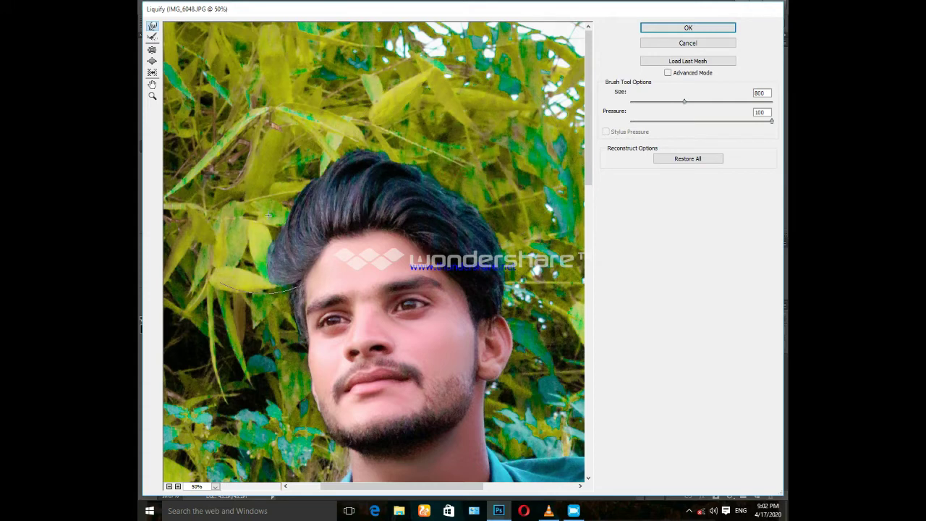
{"action": "left_click_drag", "start_coordinate": [442, 187], "coordinate": [465, 171]}
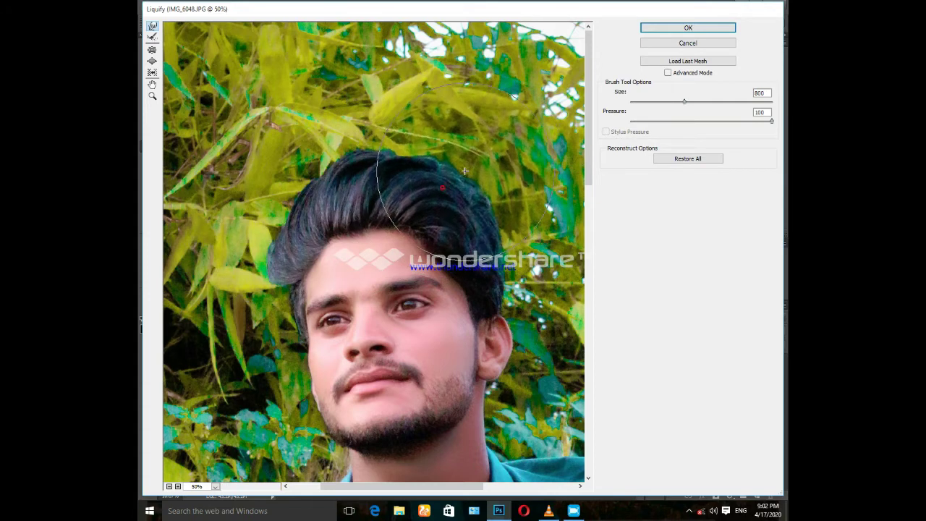
- Raise the hair's top edge further, push its left side out at size 400, and apply
{"action": "left_click_drag", "start_coordinate": [264, 199], "coordinate": [250, 174]}
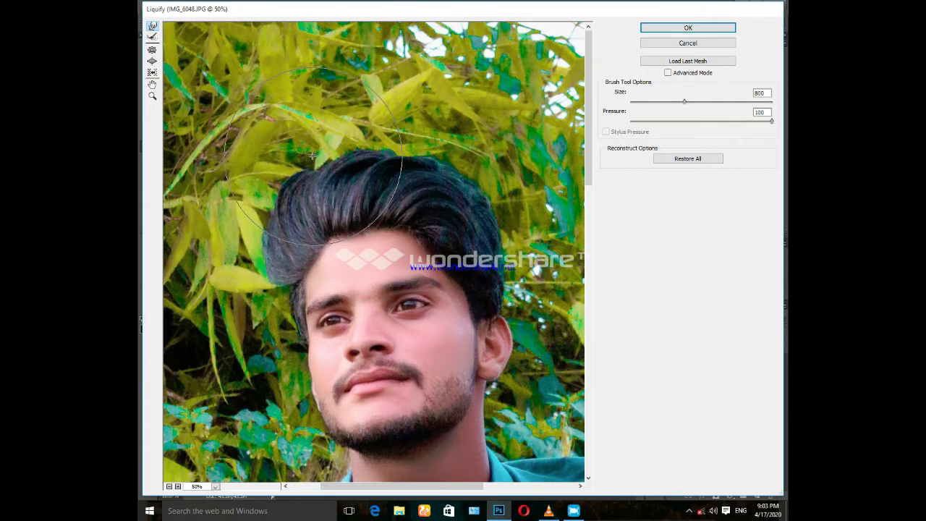
{"action": "left_click_drag", "start_coordinate": [313, 155], "coordinate": [308, 149]}
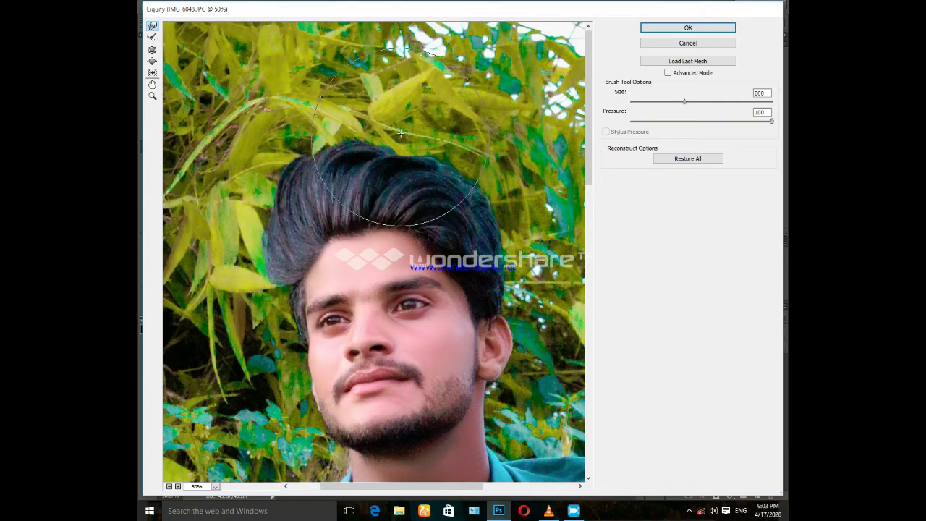
{"action": "left_click_drag", "start_coordinate": [401, 133], "coordinate": [403, 128]}
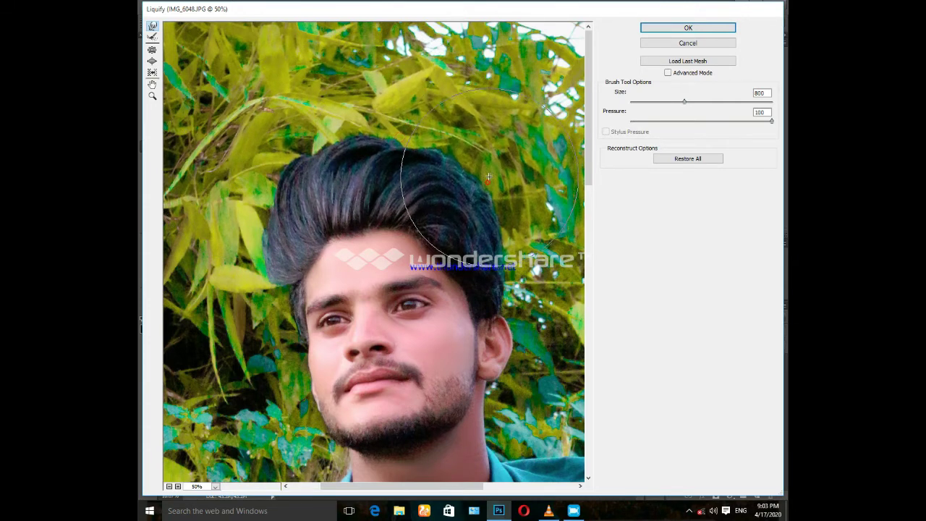
{"action": "mouse_move", "coordinate": [435, 166]}
{"action": "left_mouse_down"}
{"action": "mouse_move", "coordinate": [401, 147]}
{"action": "mouse_move", "coordinate": [229, 212]}
{"action": "left_mouse_up"}
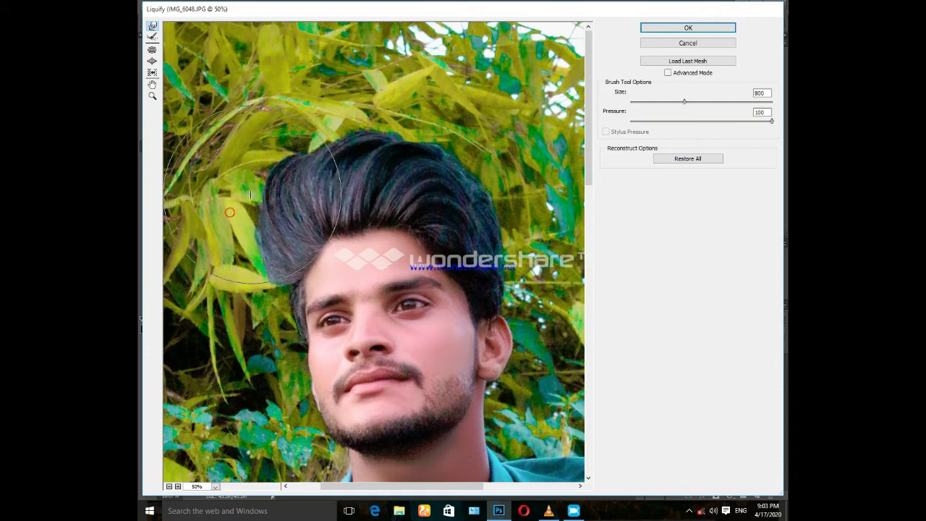
{"action": "key", "text": "bracketleft"}
{"action": "key", "text": "bracketleft"}
{"action": "key", "text": "bracketleft"}
{"action": "key", "text": "bracketleft"}
{"action": "key", "text": "bracketleft"}
{"action": "key", "text": "bracketleft"}
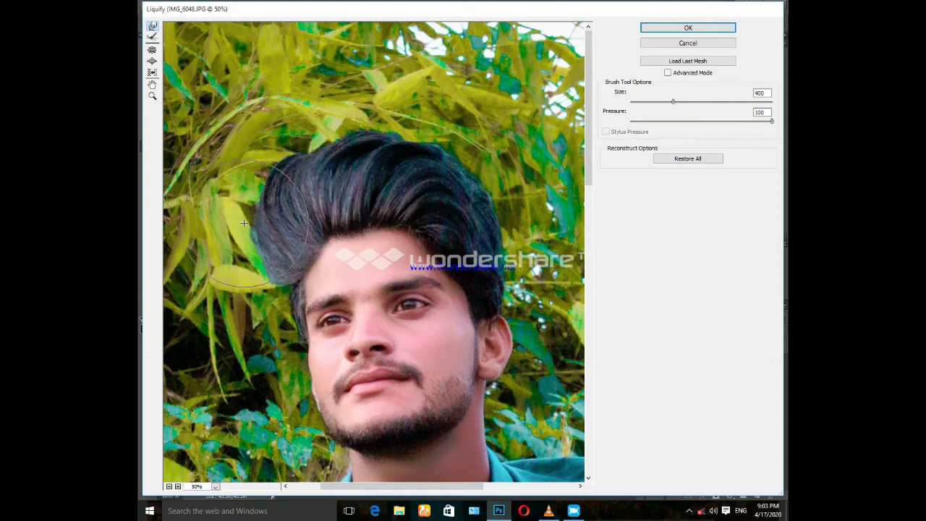
{"action": "mouse_move", "coordinate": [244, 223]}
{"action": "left_mouse_down"}
{"action": "mouse_move", "coordinate": [313, 151]}
{"action": "mouse_move", "coordinate": [275, 168]}
{"action": "mouse_move", "coordinate": [412, 139]}
{"action": "mouse_move", "coordinate": [434, 171]}
{"action": "left_mouse_up"}
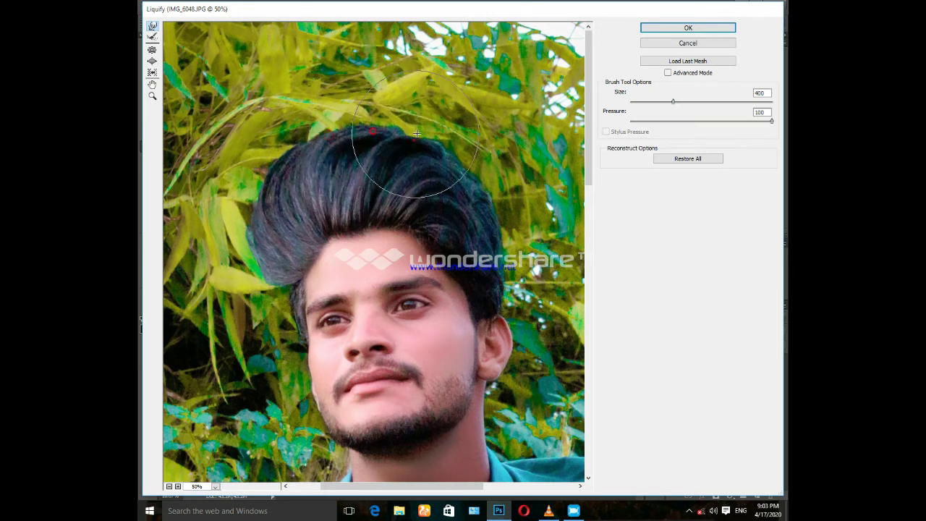
{"action": "left_click", "coordinate": [697, 27]}
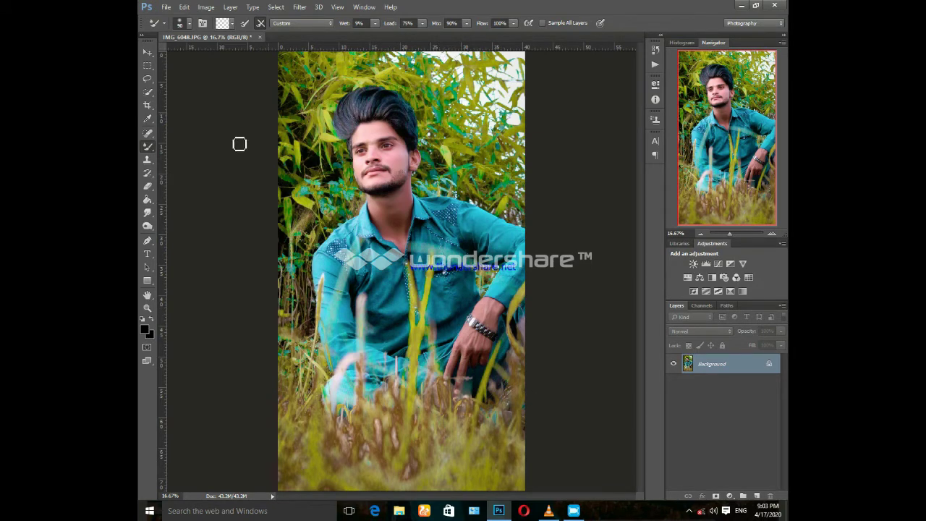
- Cancel the HSB/HSL filter unchanged and duplicate the photo onto Layer 1
{"action": "left_click", "coordinate": [298, 7]}
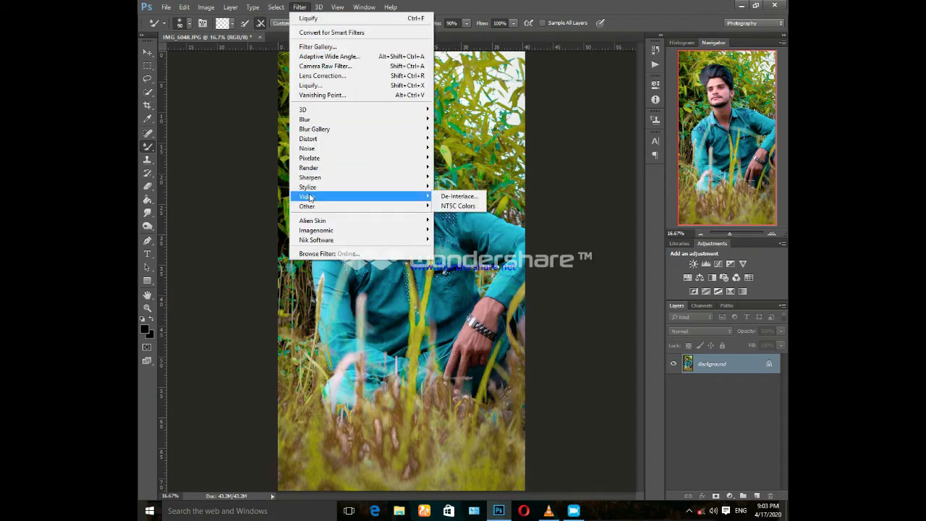
{"action": "mouse_move", "coordinate": [307, 206]}
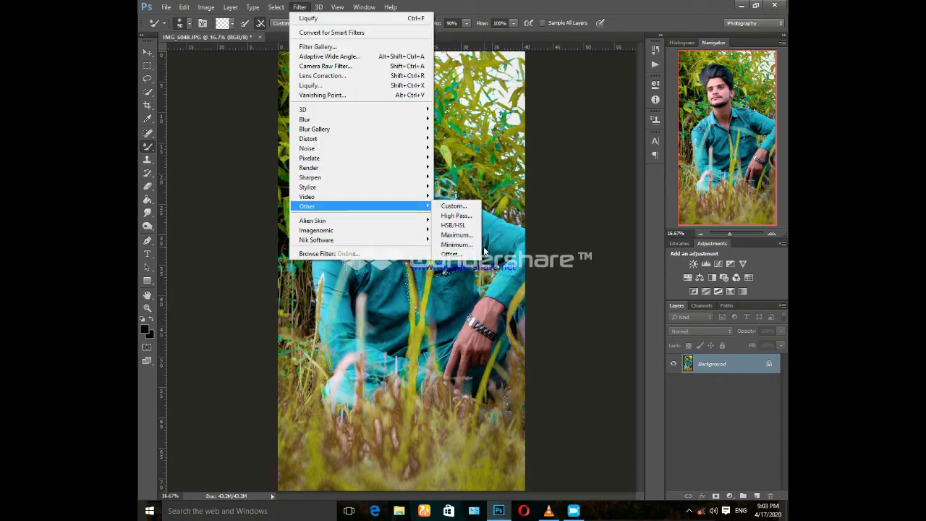
{"action": "left_click", "coordinate": [453, 225]}
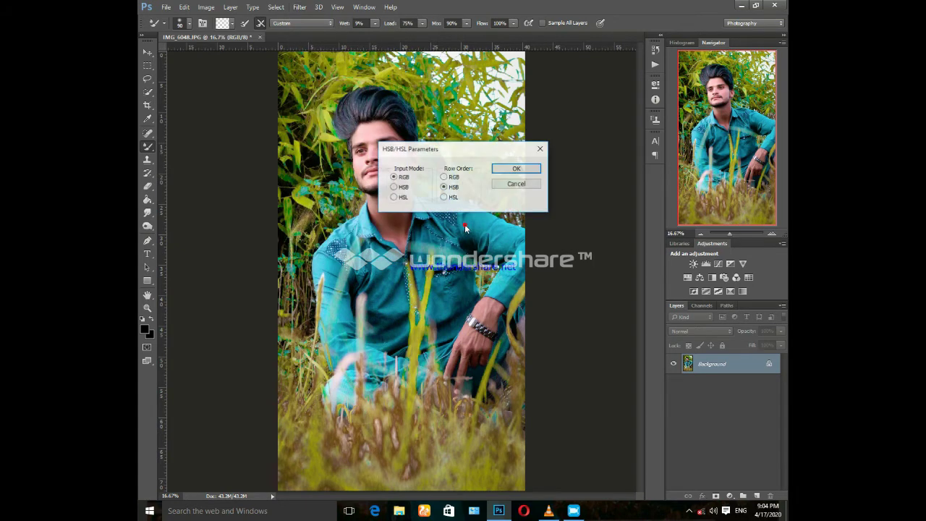
{"action": "left_click", "coordinate": [514, 183]}
{"action": "key", "text": "ctrl+j"}
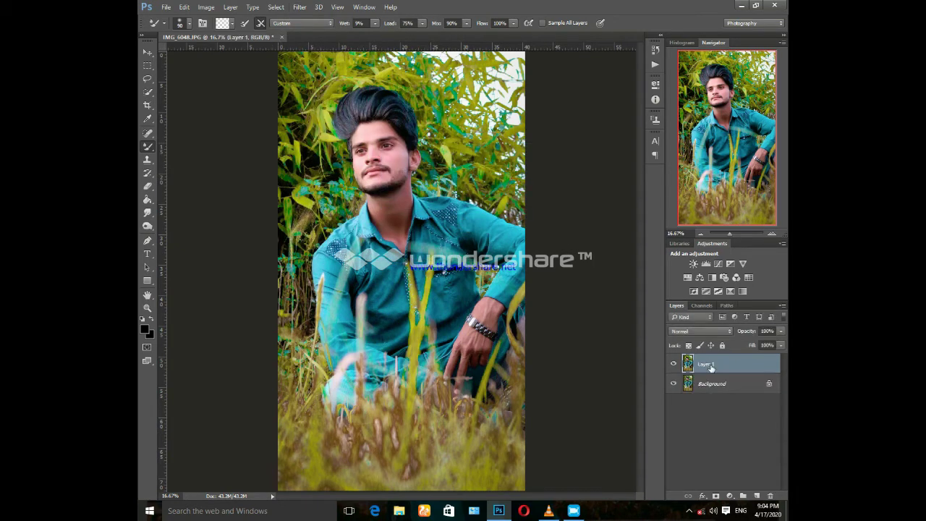
- Apply a High Pass filter with an adjusted radius to the duplicate layer
{"action": "left_click", "coordinate": [300, 6]}
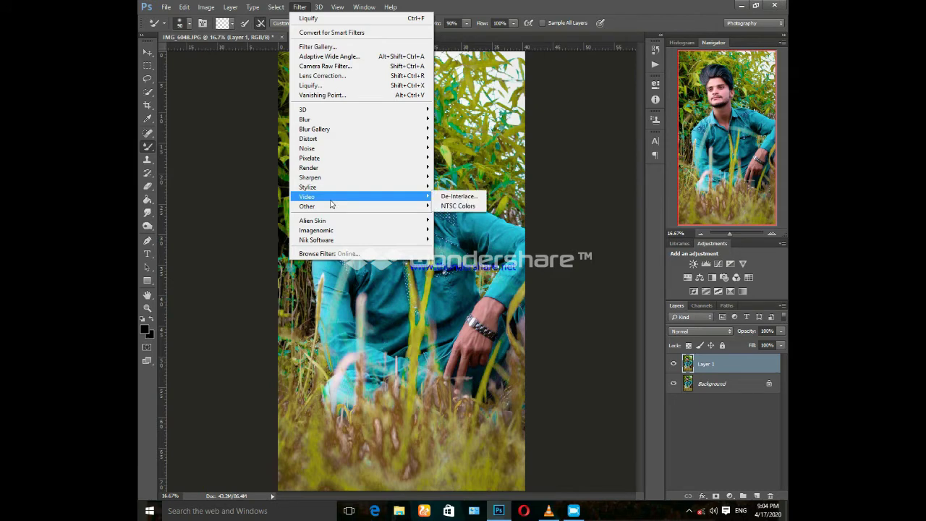
{"action": "mouse_move", "coordinate": [362, 206]}
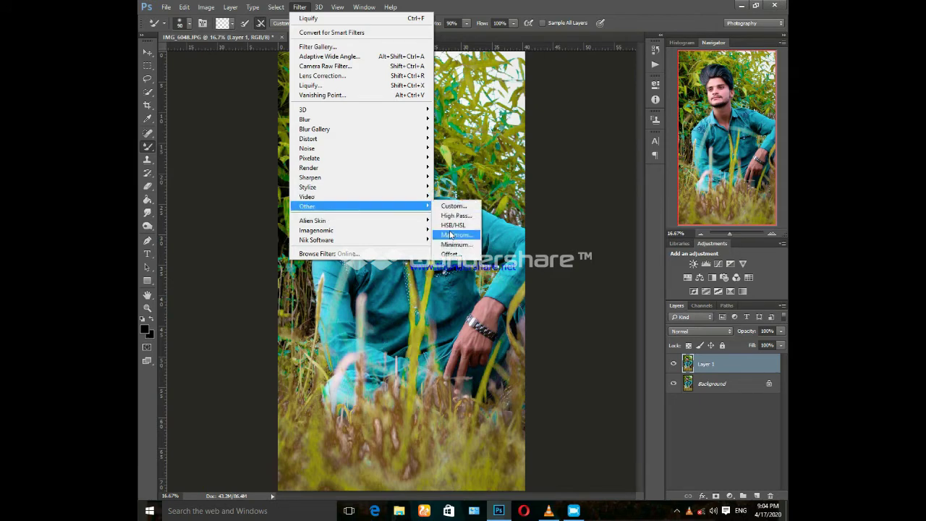
{"action": "left_click", "coordinate": [453, 225]}
{"action": "left_click", "coordinate": [517, 184]}
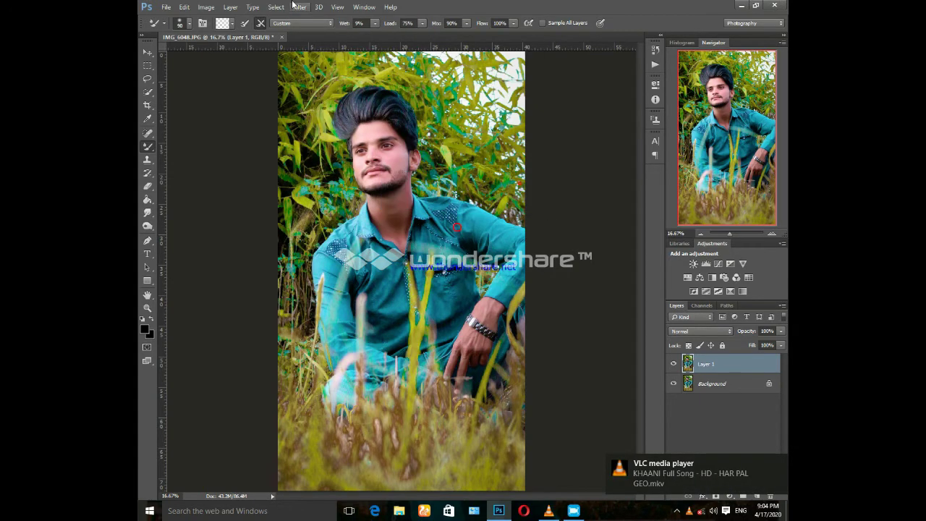
{"action": "left_click", "coordinate": [300, 7]}
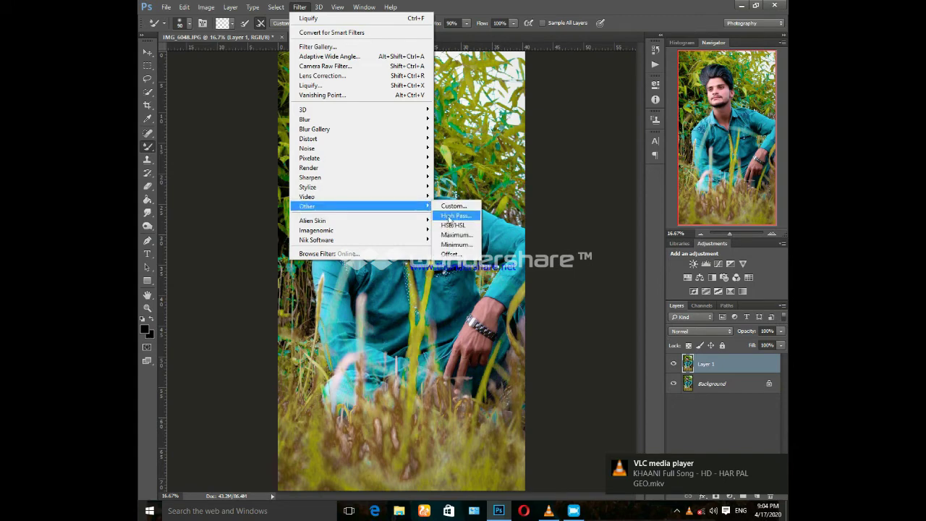
{"action": "left_click", "coordinate": [456, 215]}
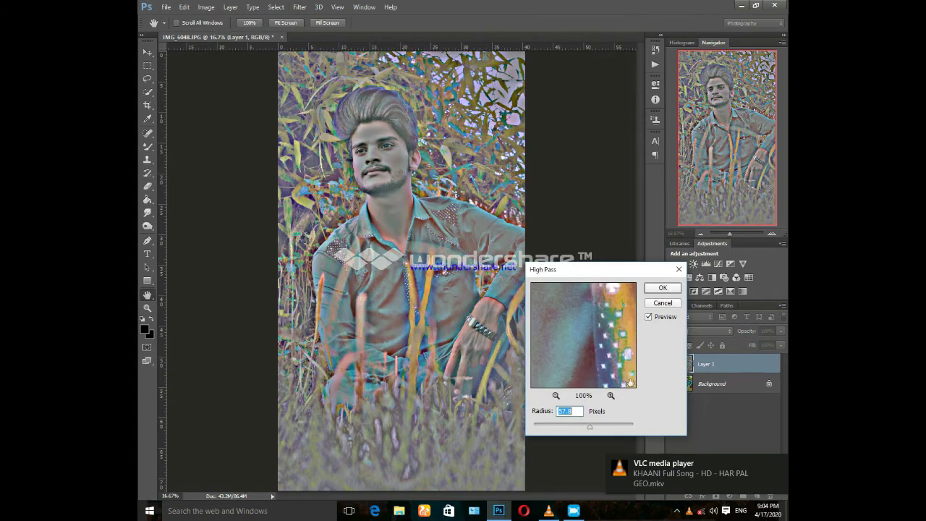
{"action": "left_click_drag", "start_coordinate": [588, 427], "coordinate": [600, 428]}
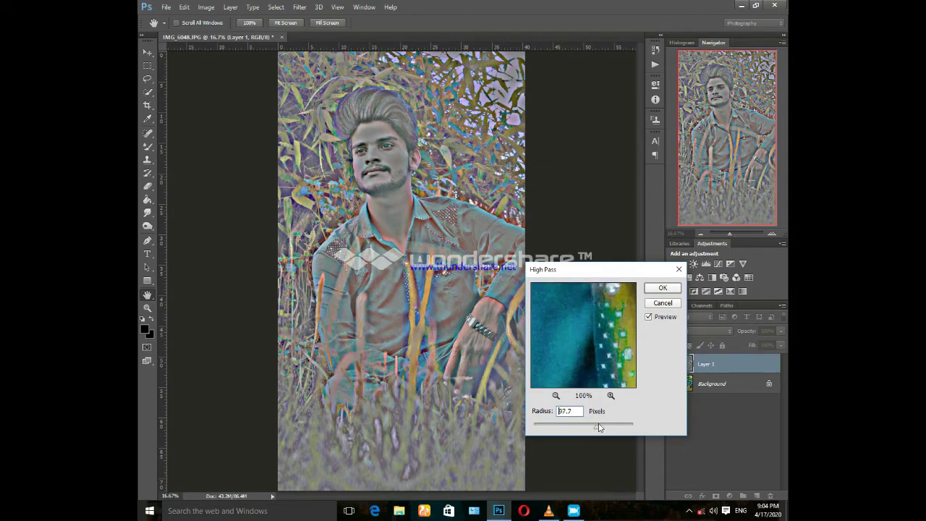
{"action": "left_click", "coordinate": [662, 288]}
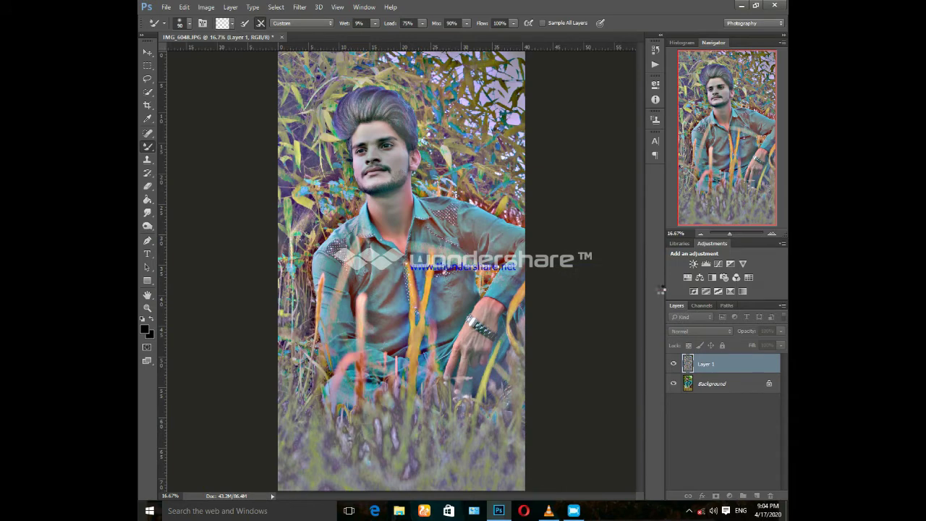
- Cycle the copy layer's blend mode from Darken through Overlay and Hard Mix, settling on Pin Light
{"action": "left_click", "coordinate": [730, 331]}
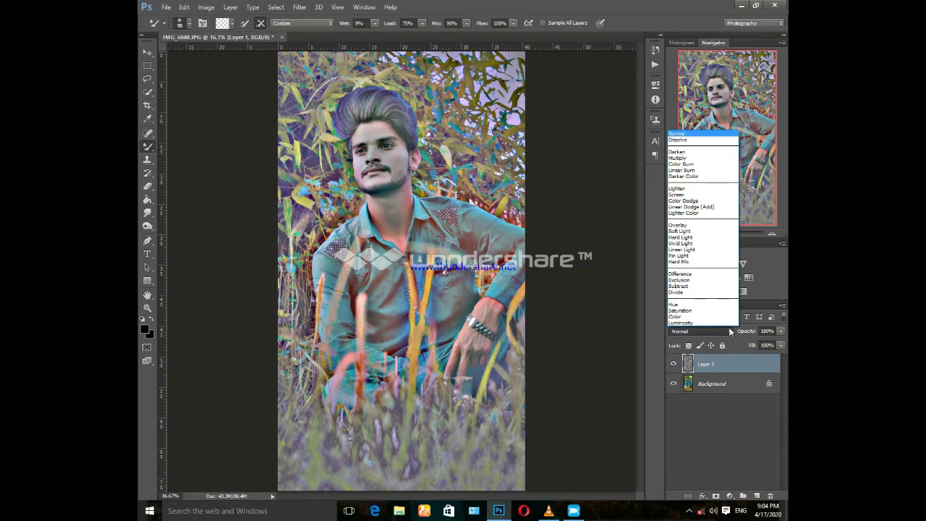
{"action": "left_click", "coordinate": [690, 153]}
{"action": "key", "text": "Down"}
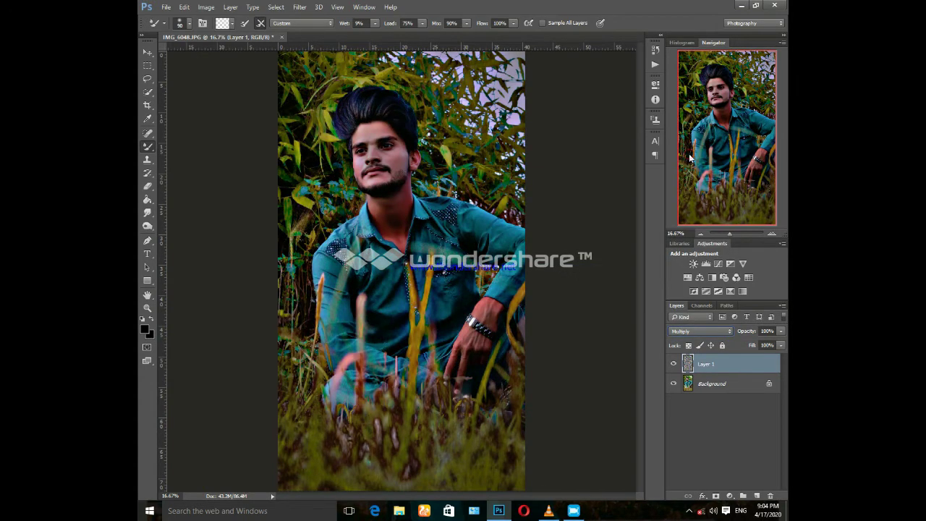
{"action": "key", "text": "Down"}
{"action": "key", "text": "Down"}
{"action": "key", "text": "Down"}
{"action": "key", "text": "Down"}
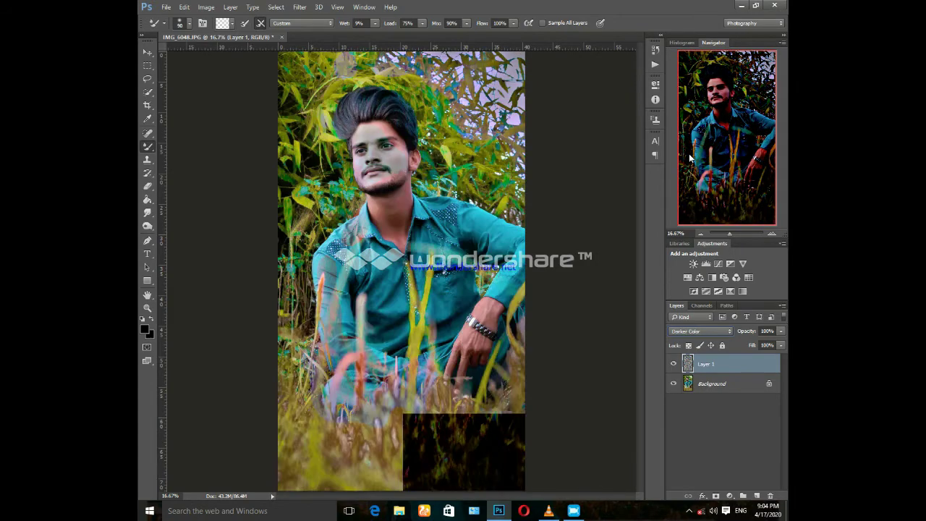
{"action": "key", "text": "Down"}
{"action": "key", "text": "Down"}
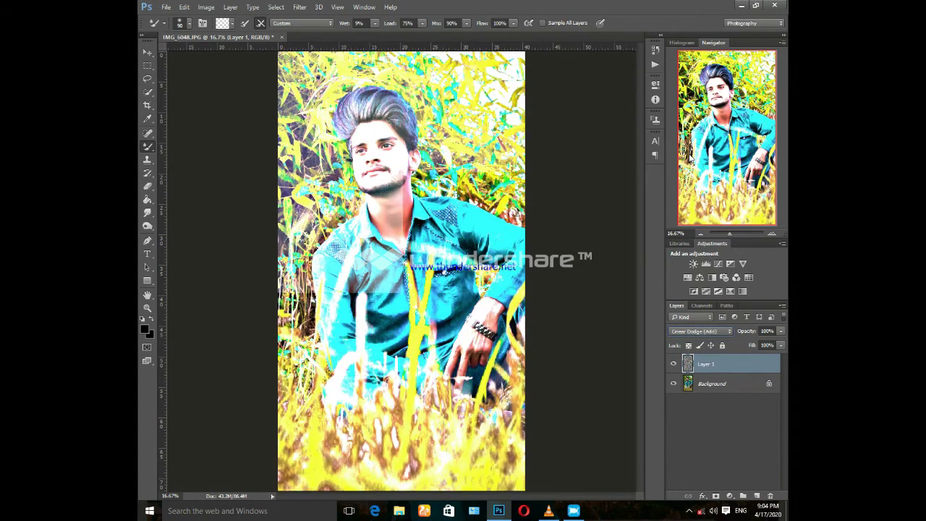
{"action": "key", "text": "Down"}
{"action": "key", "text": "Down"}
{"action": "key", "text": "Down"}
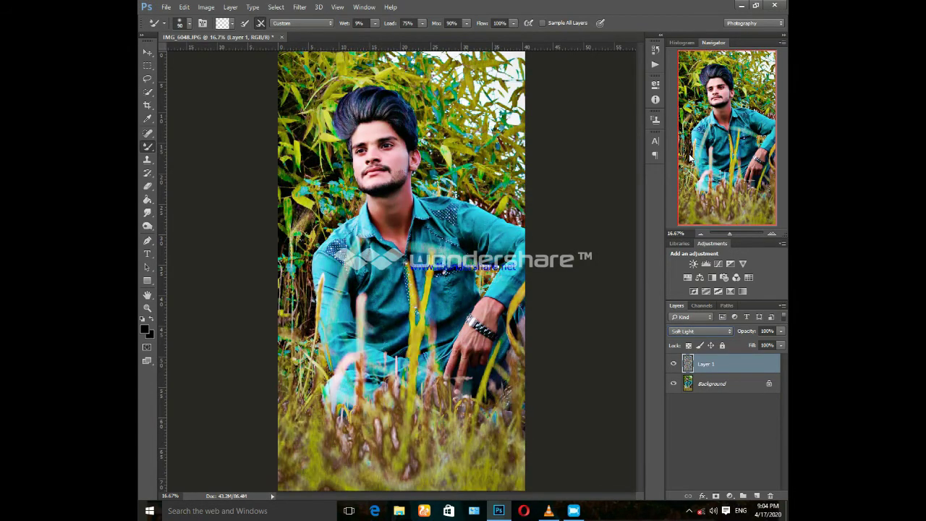
{"action": "key", "text": "Down"}
{"action": "key", "text": "Down"}
{"action": "key", "text": "Down"}
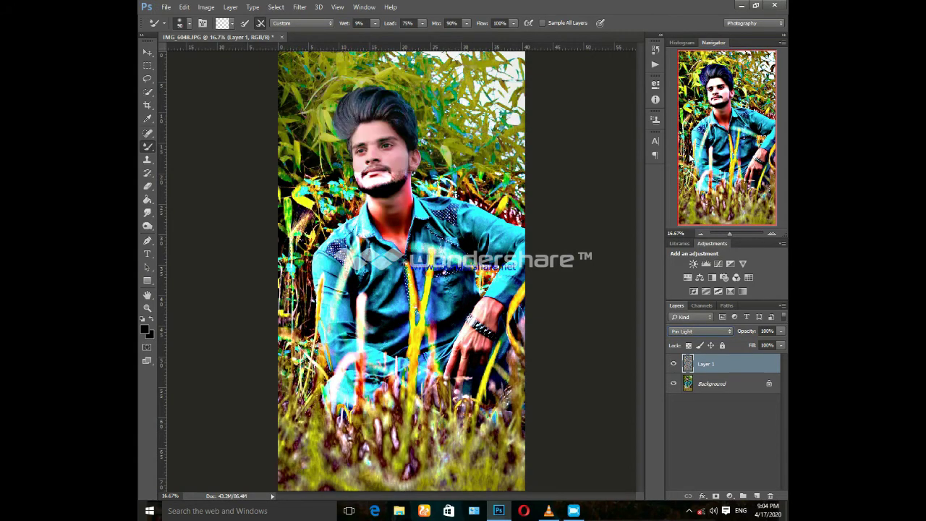
{"action": "key", "text": "Down"}
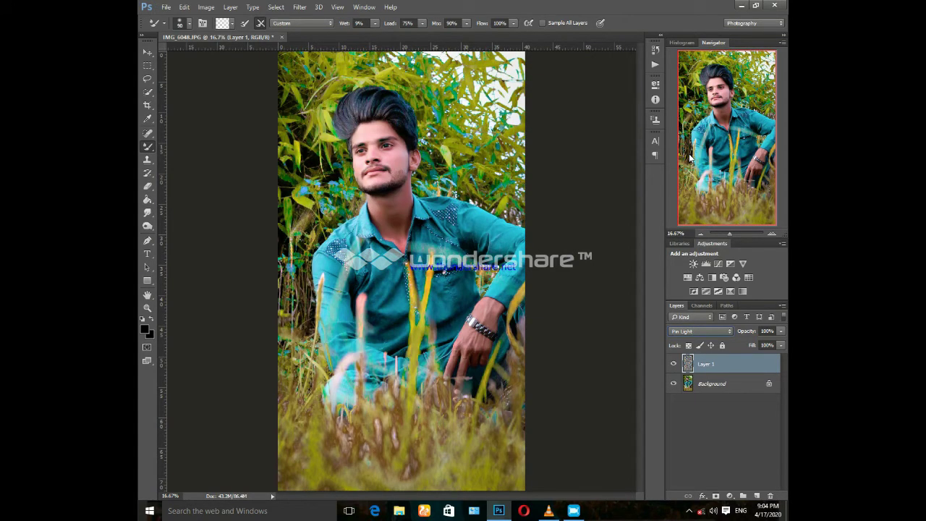
{"action": "key", "text": "Down"}
{"action": "key", "text": "Up"}
- Merge the sharpening copy layer down into the Background layer
{"action": "left_click", "coordinate": [725, 381], "text": "shift"}
{"action": "key", "text": "ctrl+e"}
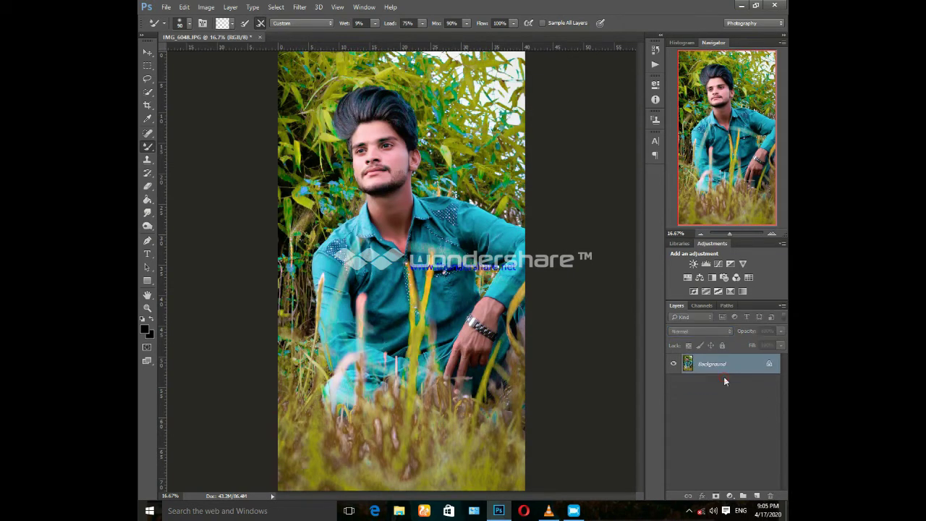
{"action": "key", "text": "ctrl+plus"}
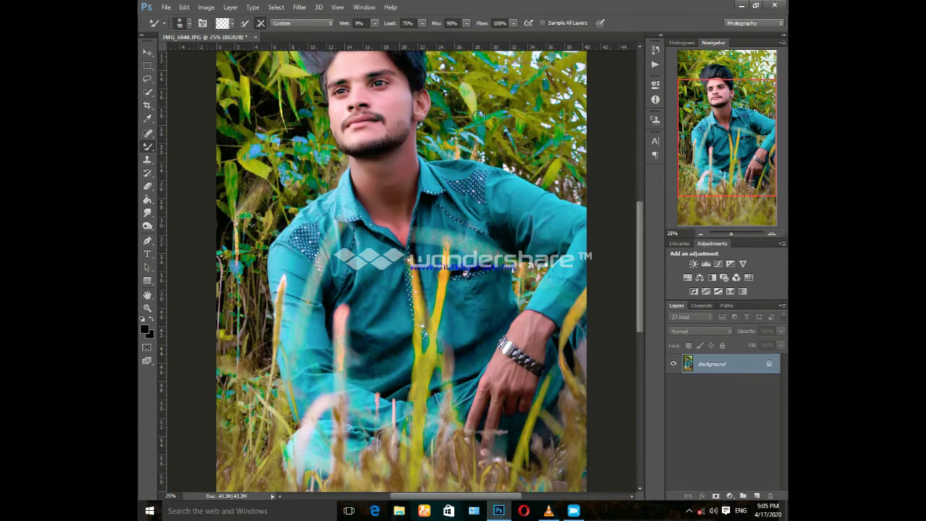
{"action": "scroll", "coordinate": [479, 117], "scroll_direction": "up", "scroll_amount": 2}
- Apply a Camera Raw pass: tweak exposure, Yellows saturation +100, Greens saturation +91
{"action": "left_click", "coordinate": [301, 8]}
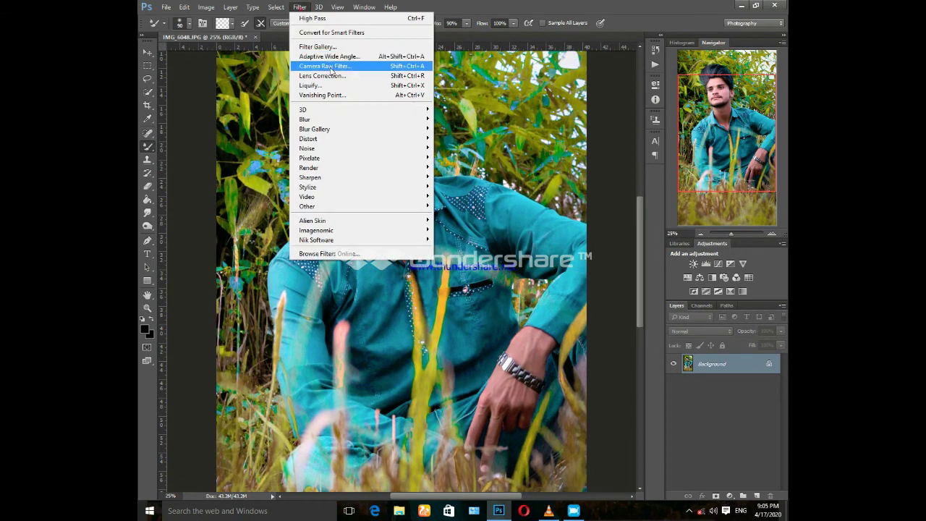
{"action": "left_click", "coordinate": [339, 67]}
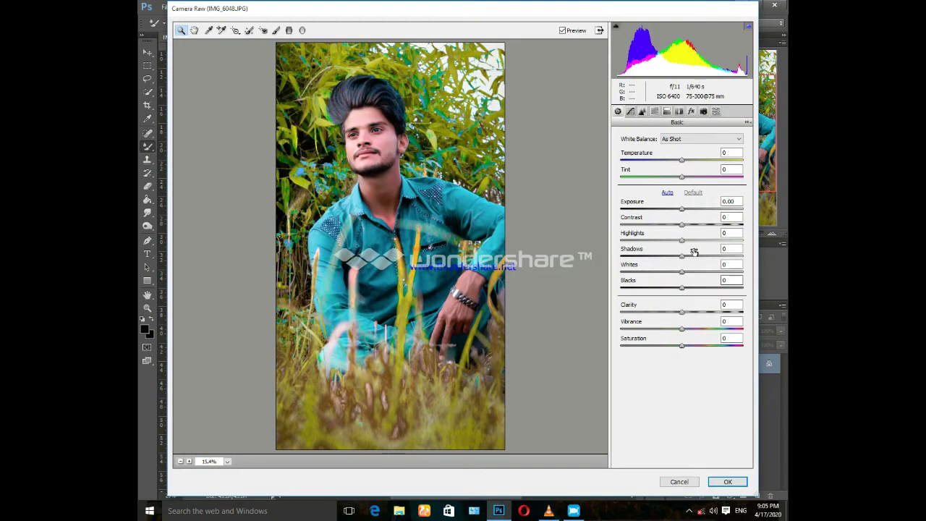
{"action": "mouse_move", "coordinate": [683, 210]}
{"action": "left_mouse_down"}
{"action": "mouse_move", "coordinate": [653, 212]}
{"action": "mouse_move", "coordinate": [685, 215]}
{"action": "left_mouse_up"}
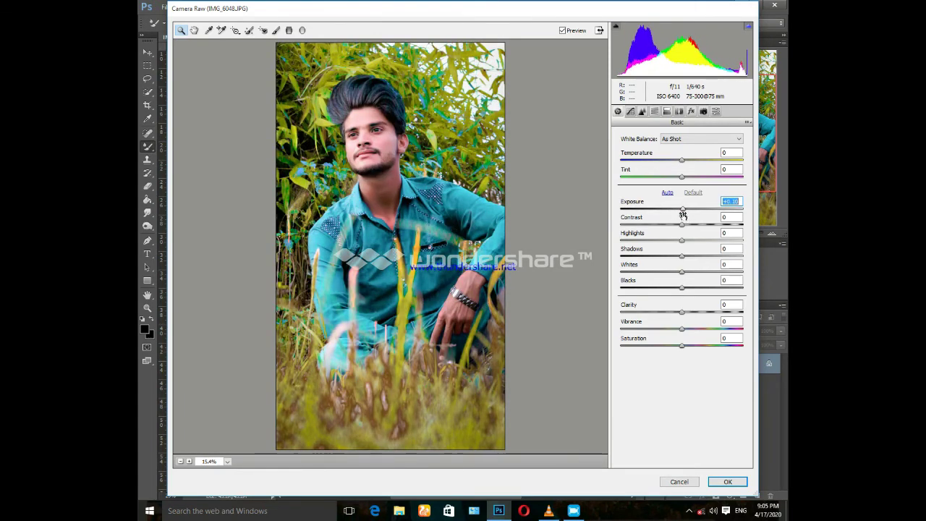
{"action": "left_click", "coordinate": [654, 110]}
{"action": "left_click_drag", "start_coordinate": [723, 219], "coordinate": [744, 217]}
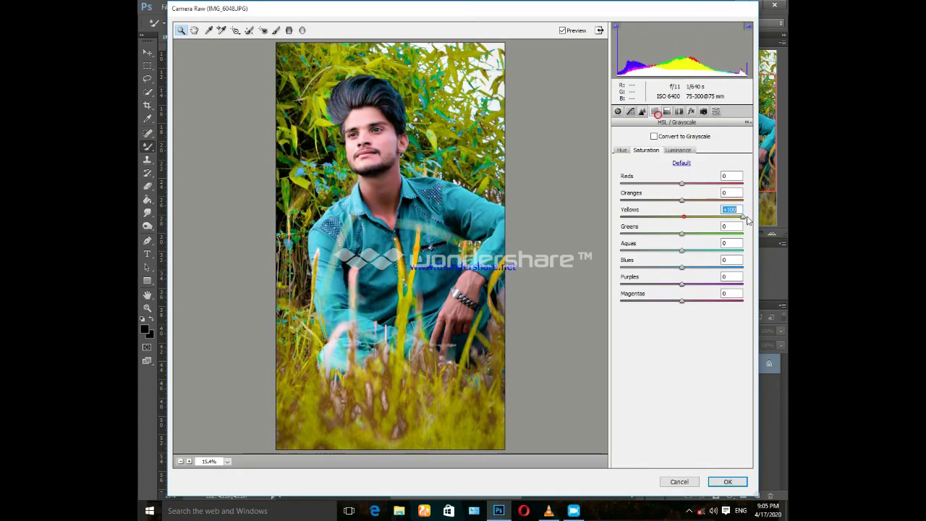
{"action": "mouse_move", "coordinate": [681, 233]}
{"action": "left_mouse_down"}
{"action": "mouse_move", "coordinate": [738, 239]}
{"action": "mouse_move", "coordinate": [697, 251]}
{"action": "left_mouse_up"}
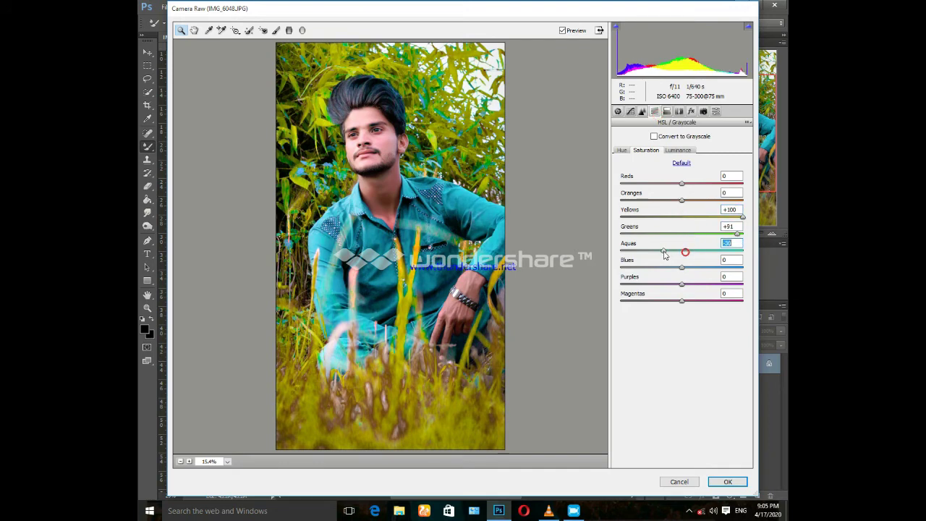
{"action": "left_click", "coordinate": [679, 150]}
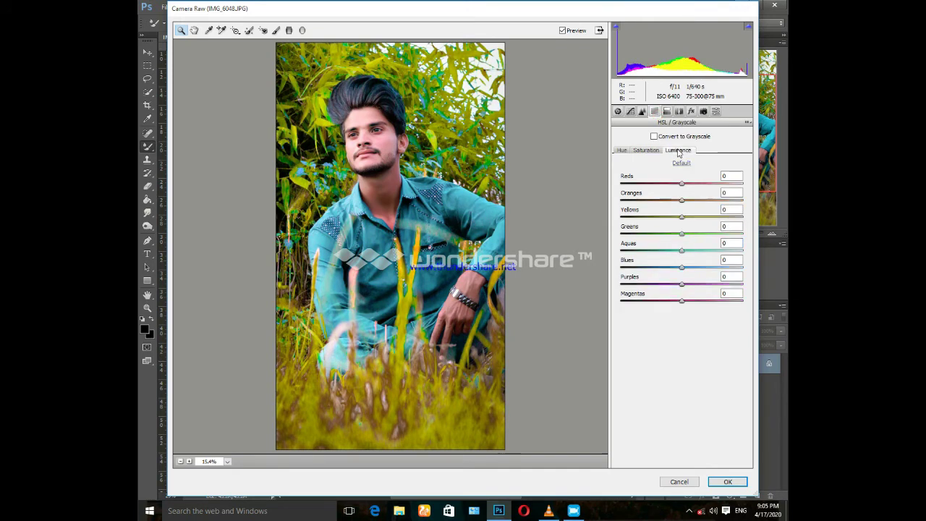
{"action": "left_click", "coordinate": [686, 202]}
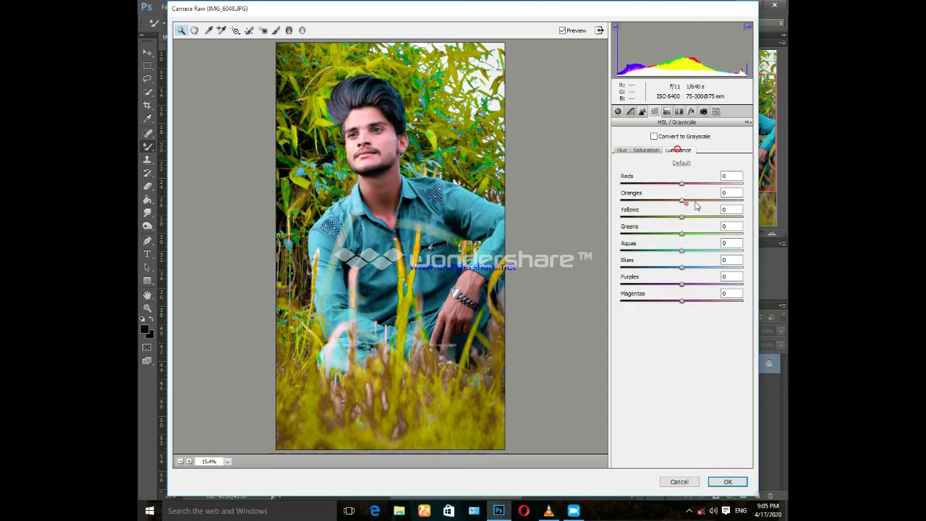
{"action": "left_click", "coordinate": [727, 482]}
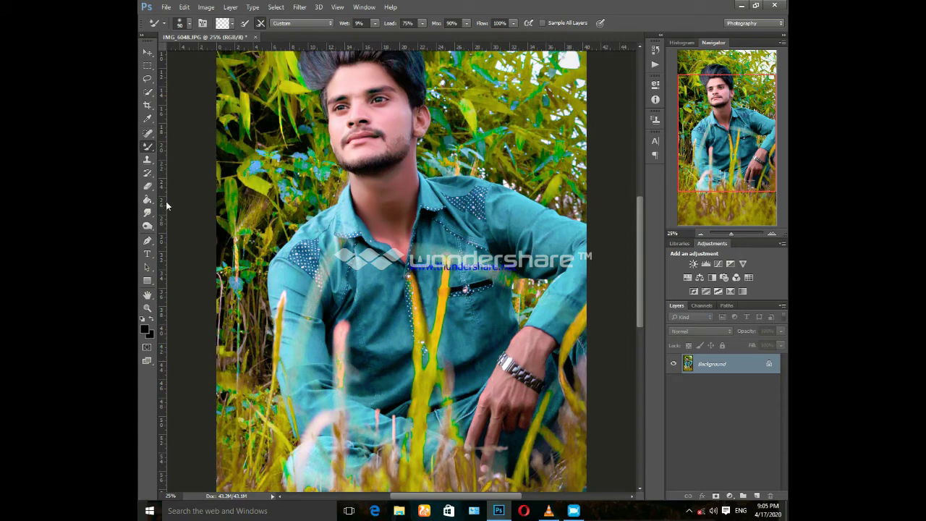
- With the Burn tool at Midtones 100%, darken the beard along the right jaw
{"action": "left_click", "coordinate": [151, 226]}
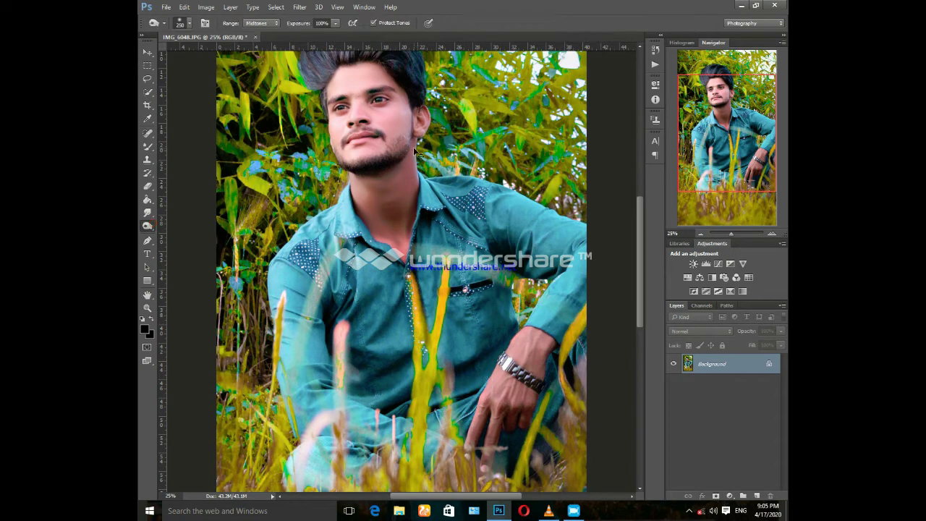
{"action": "key", "text": "ctrl+plus"}
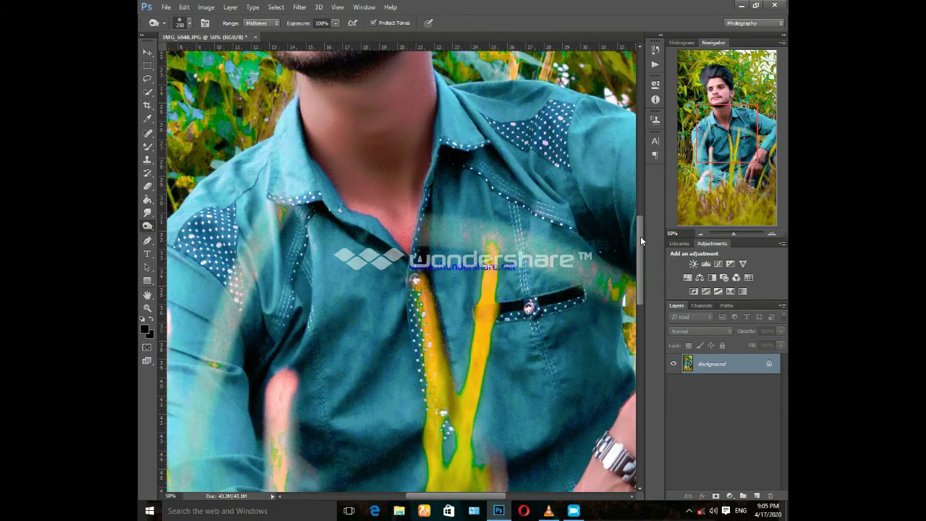
{"action": "left_click_drag", "start_coordinate": [640, 236], "coordinate": [637, 174]}
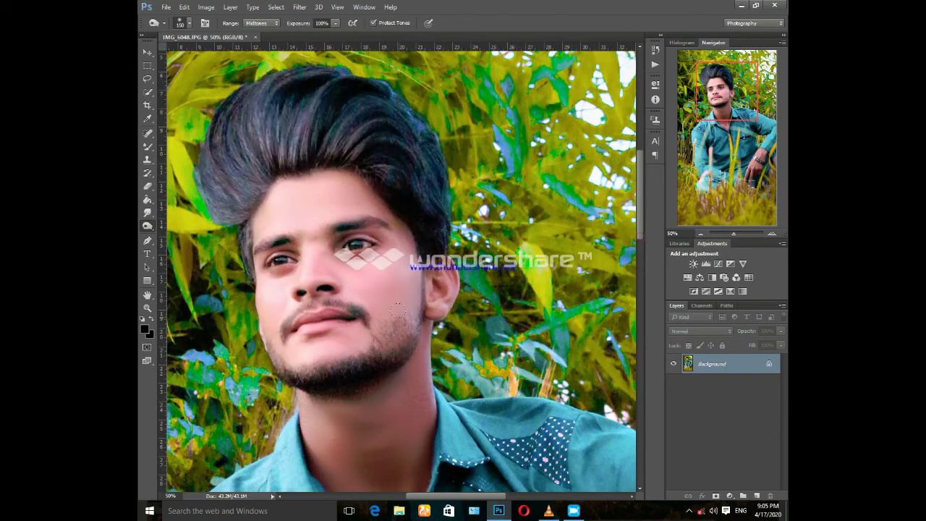
{"action": "left_click_drag", "start_coordinate": [393, 333], "coordinate": [388, 347]}
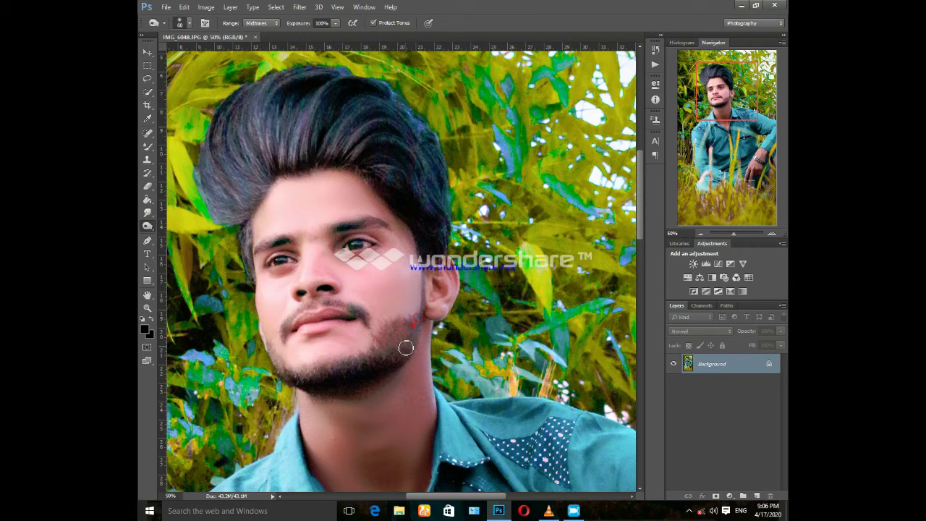
{"action": "left_click_drag", "start_coordinate": [386, 338], "coordinate": [388, 350]}
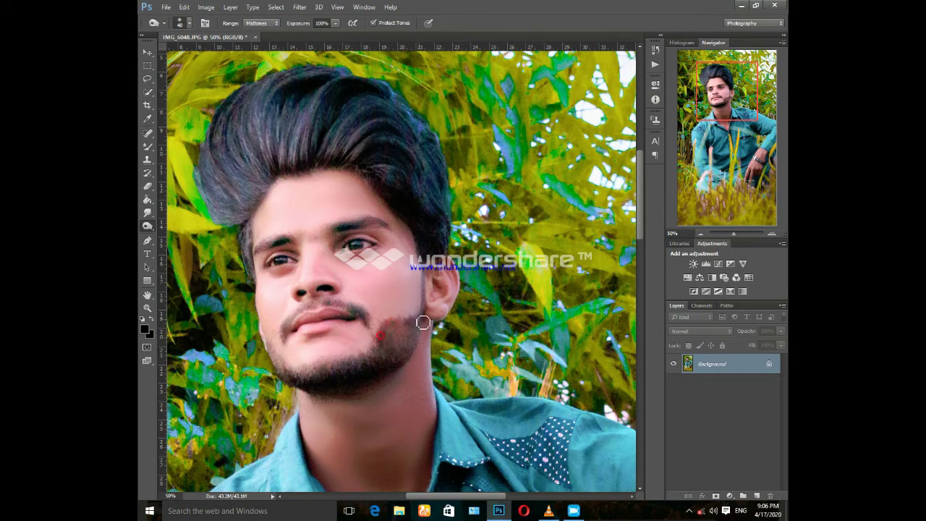
{"action": "key", "text": "ctrl+minus"}
{"action": "key", "text": "ctrl+minus"}
{"action": "key", "text": "ctrl+minus"}
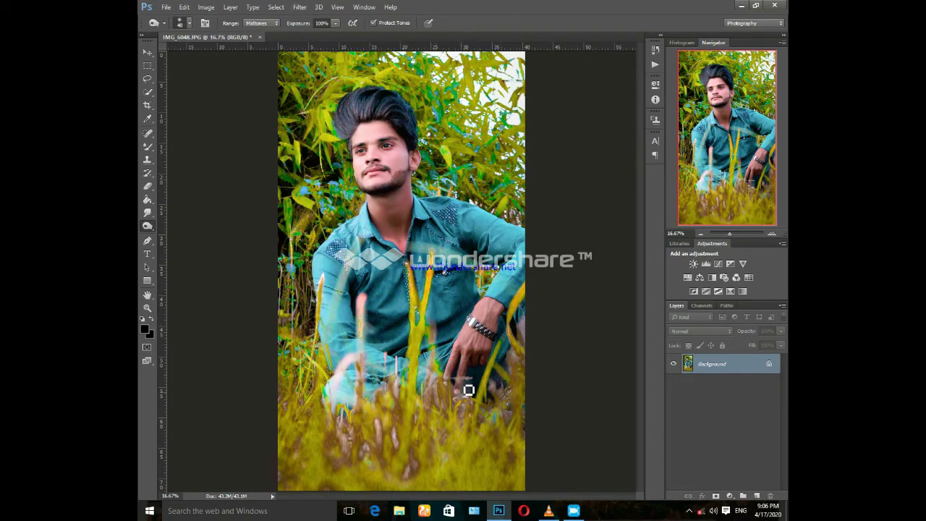
- Place Linked the BAR BAR DEKHO image from E: '100 text by newton clicks' > Text
{"action": "left_click", "coordinate": [166, 7]}
{"action": "left_click", "coordinate": [207, 207]}
{"action": "left_click", "coordinate": [200, 203]}
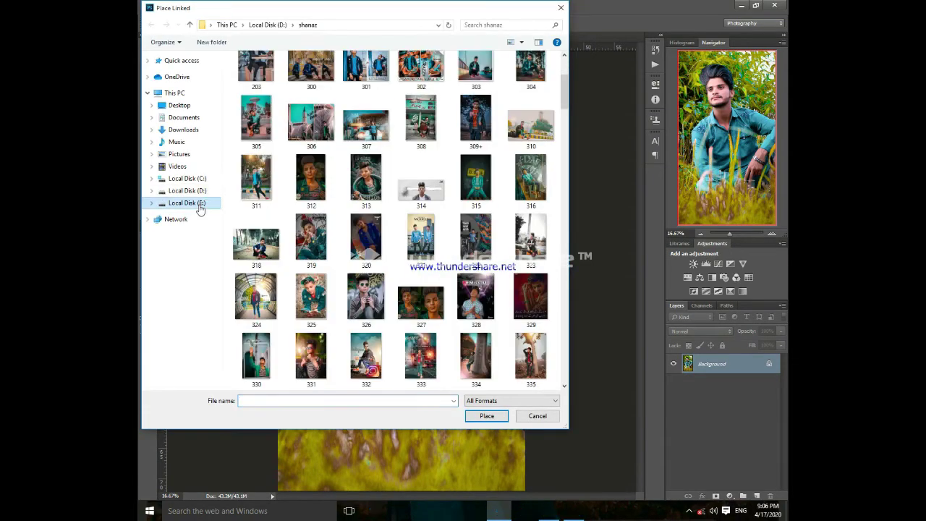
{"action": "double_click", "coordinate": [255, 97]}
{"action": "scroll", "coordinate": [439, 189], "scroll_direction": "down", "scroll_amount": 3}
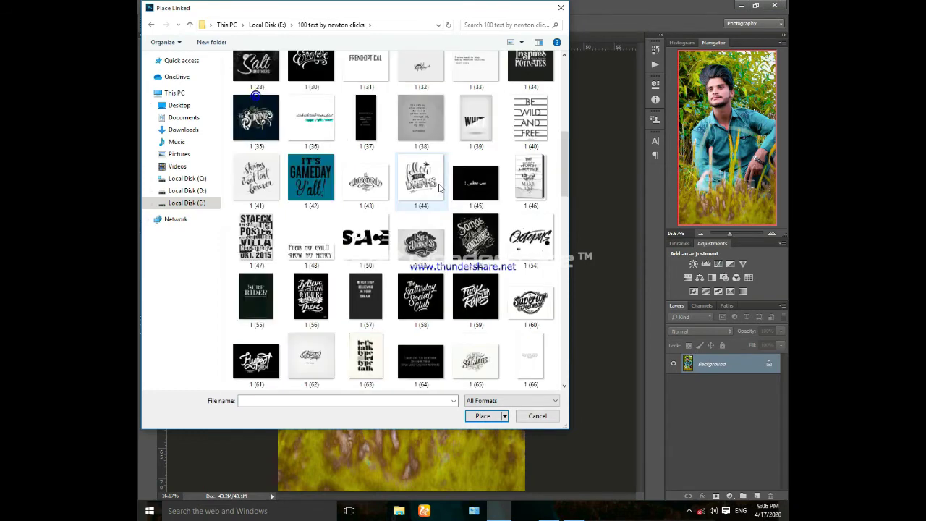
{"action": "scroll", "coordinate": [439, 188], "scroll_direction": "down", "scroll_amount": 5}
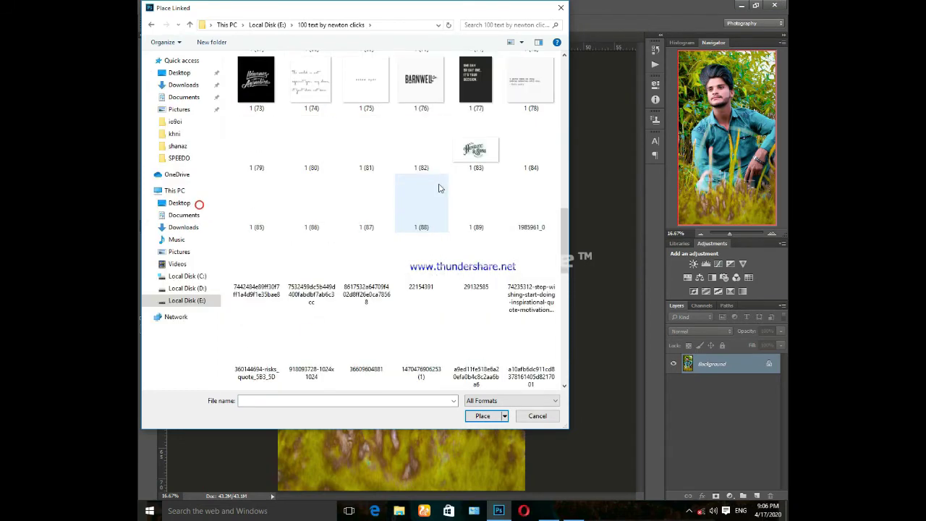
{"action": "scroll", "coordinate": [439, 188], "scroll_direction": "up", "scroll_amount": 5}
{"action": "scroll", "coordinate": [439, 189], "scroll_direction": "up", "scroll_amount": 5}
{"action": "scroll", "coordinate": [439, 188], "scroll_direction": "up", "scroll_amount": 5}
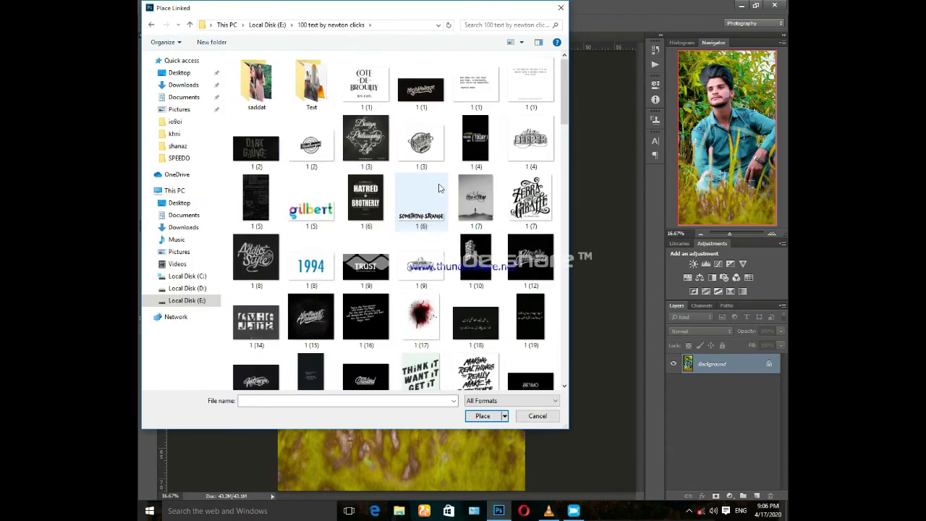
{"action": "double_click", "coordinate": [312, 84]}
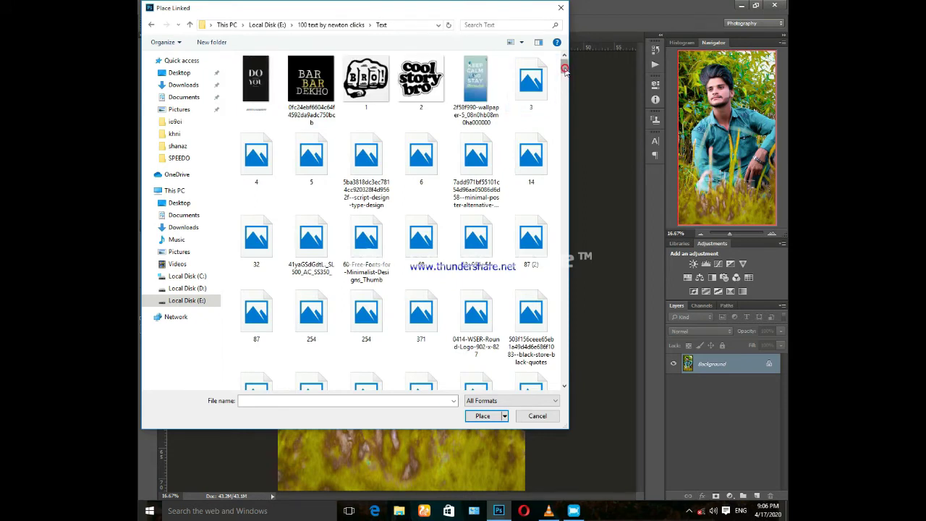
{"action": "double_click", "coordinate": [318, 98]}
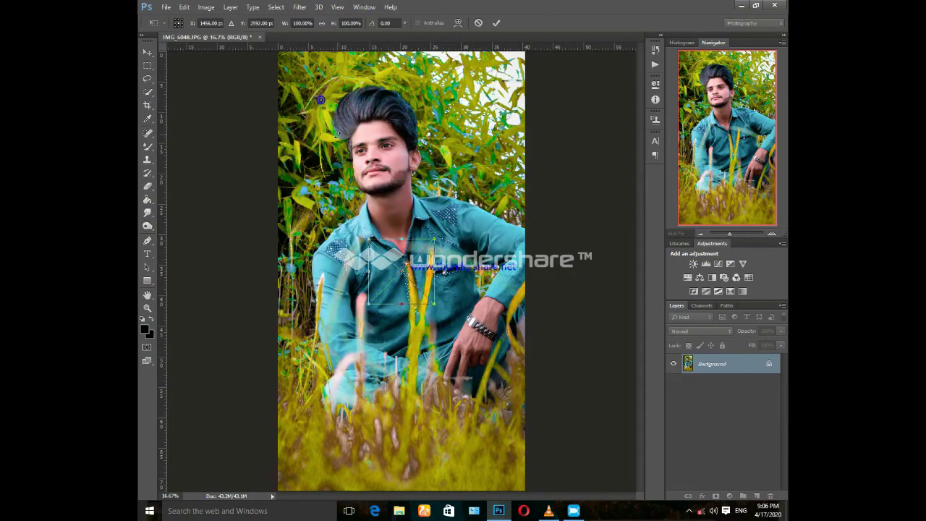
- Enlarge the placed BAR BAR DEKHO graphic and commit the transform
{"action": "left_click_drag", "start_coordinate": [435, 305], "coordinate": [465, 343]}
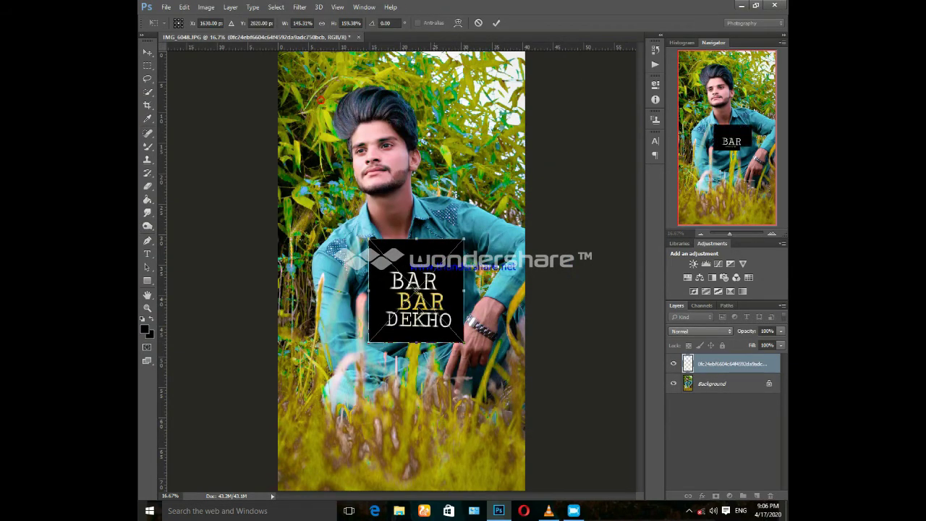
{"action": "left_click_drag", "start_coordinate": [426, 286], "coordinate": [327, 354]}
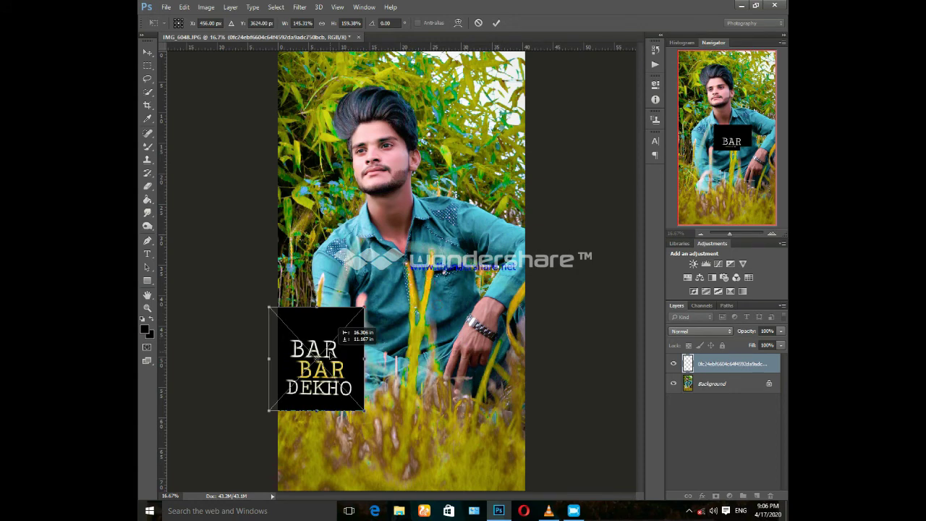
{"action": "left_click_drag", "start_coordinate": [364, 410], "coordinate": [384, 442]}
{"action": "left_click", "coordinate": [498, 23]}
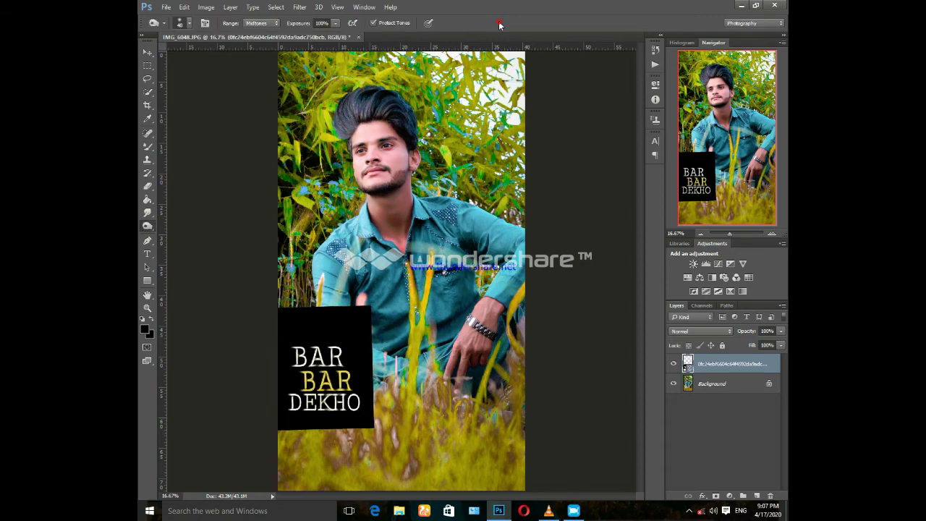
- Set the text layer to Screen blend mode and move it to the bottom centre
{"action": "left_click", "coordinate": [727, 332]}
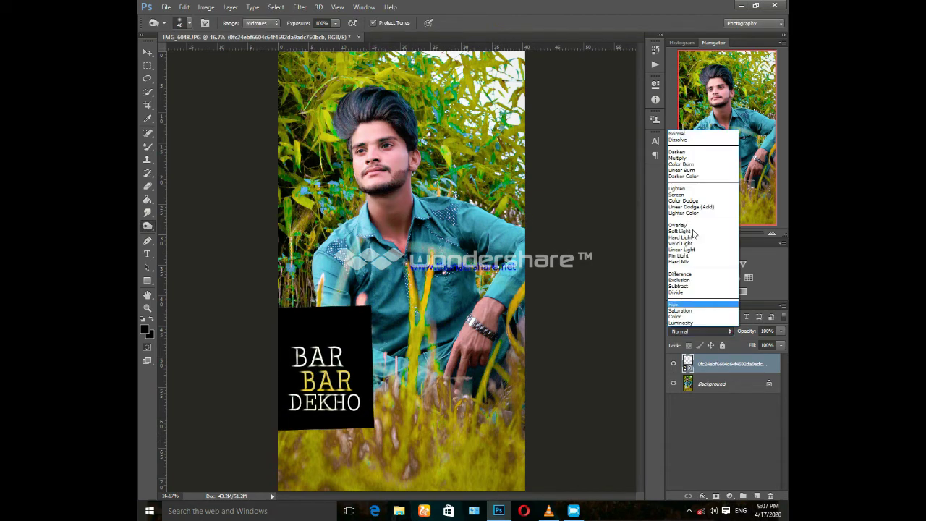
{"action": "left_click", "coordinate": [680, 156]}
{"action": "key", "text": "Down"}
{"action": "key", "text": "Down"}
{"action": "key", "text": "Down"}
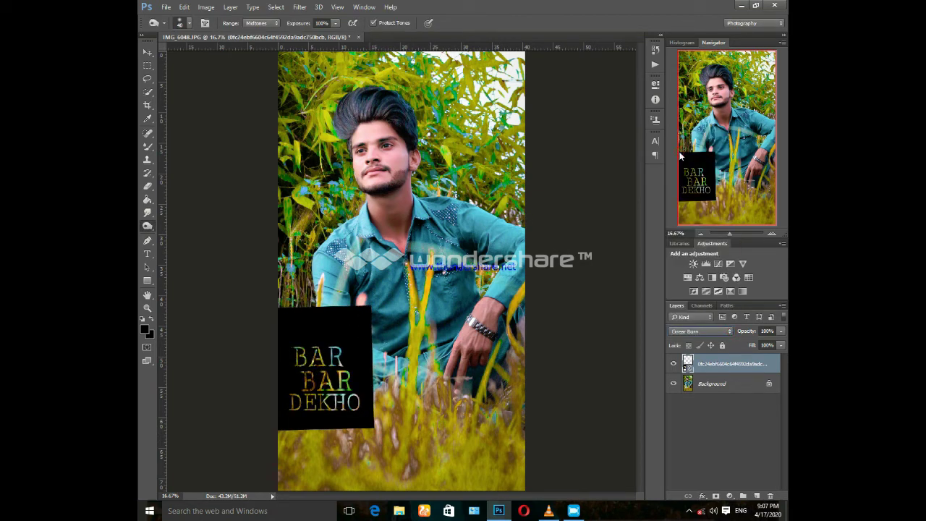
{"action": "key", "text": "Down"}
{"action": "key", "text": "Down"}
{"action": "key", "text": "Down"}
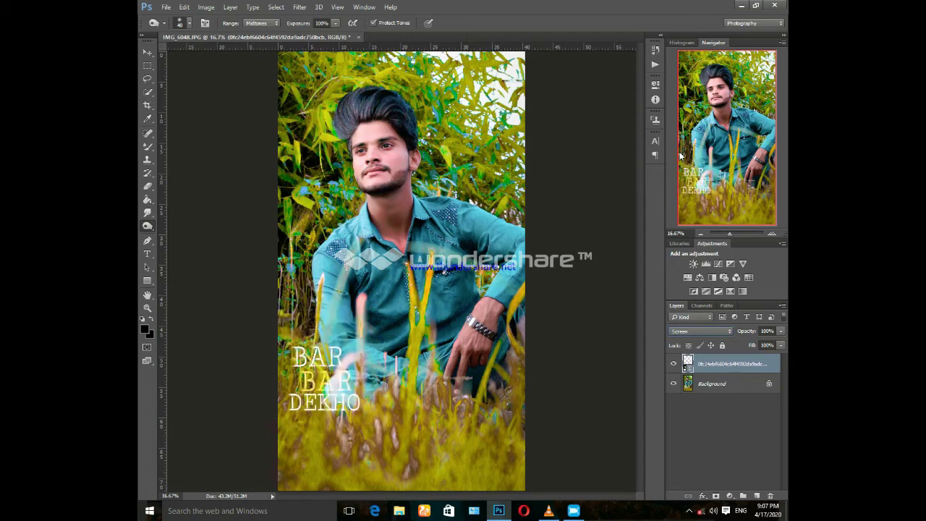
{"action": "left_click_drag", "start_coordinate": [340, 392], "coordinate": [500, 187]}
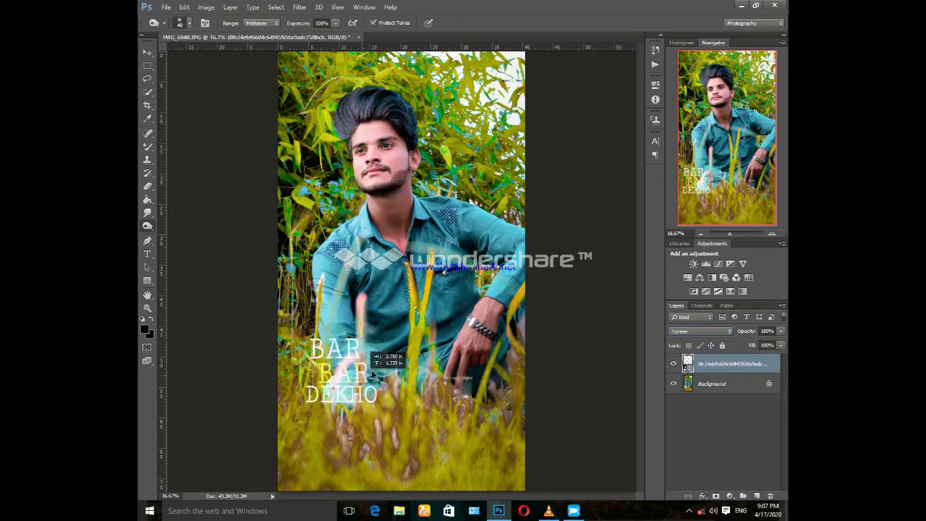
{"action": "mouse_move", "coordinate": [514, 352]}
{"action": "left_mouse_down"}
{"action": "mouse_move", "coordinate": [505, 461]}
{"action": "mouse_move", "coordinate": [326, 367]}
{"action": "mouse_move", "coordinate": [326, 258]}
{"action": "mouse_move", "coordinate": [466, 137]}
{"action": "mouse_move", "coordinate": [491, 148]}
{"action": "left_mouse_up"}
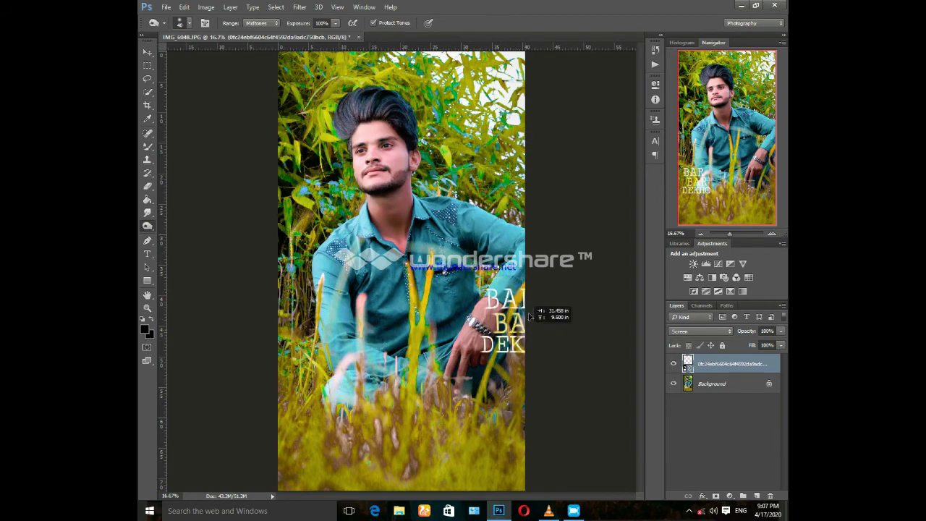
{"action": "mouse_move", "coordinate": [491, 148]}
{"action": "left_mouse_down"}
{"action": "mouse_move", "coordinate": [466, 462]}
{"action": "mouse_move", "coordinate": [436, 464]}
{"action": "left_mouse_up"}
- Rasterize the BAR BAR DEKHO smart object layer using the Brush tool
{"action": "left_click", "coordinate": [147, 145]}
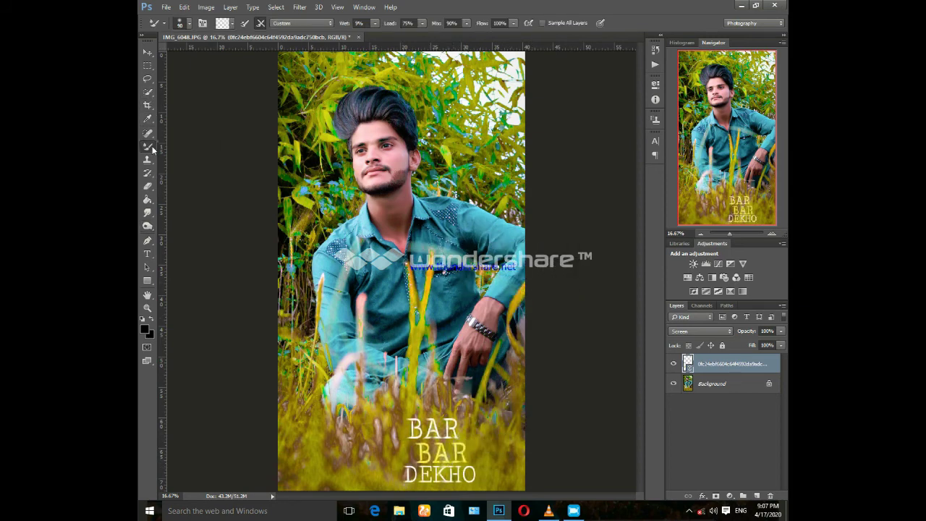
{"action": "right_click", "coordinate": [148, 145]}
{"action": "left_click", "coordinate": [183, 149]}
{"action": "left_click", "coordinate": [441, 200]}
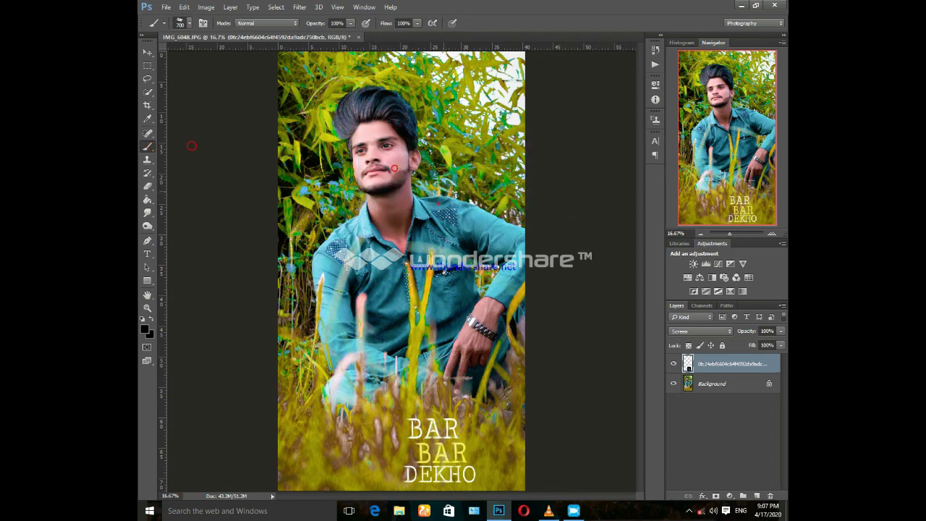
{"action": "left_click", "coordinate": [189, 26]}
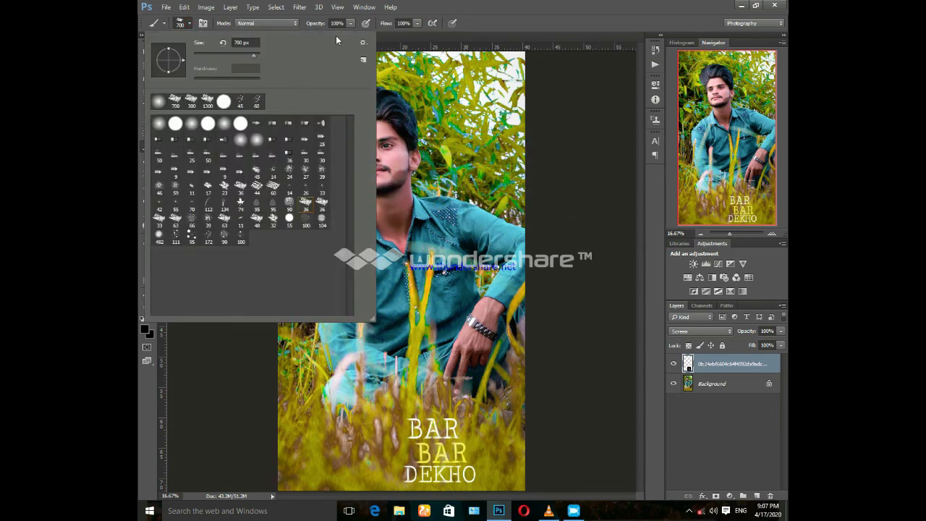
{"action": "left_click", "coordinate": [400, 43]}
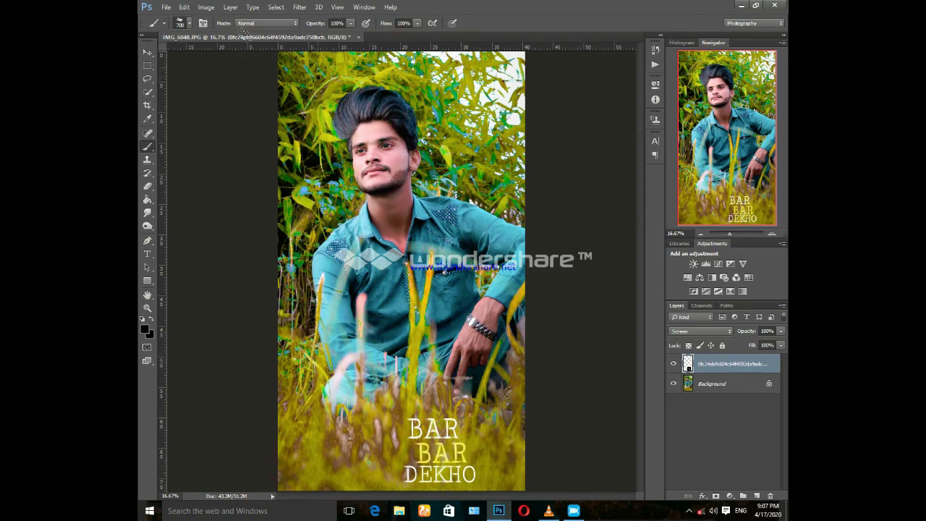
- Draw thin rectangle strips along the left and top edges, filling the top one white
{"action": "left_click", "coordinate": [148, 281]}
{"action": "left_click_drag", "start_coordinate": [279, 52], "coordinate": [277, 496]}
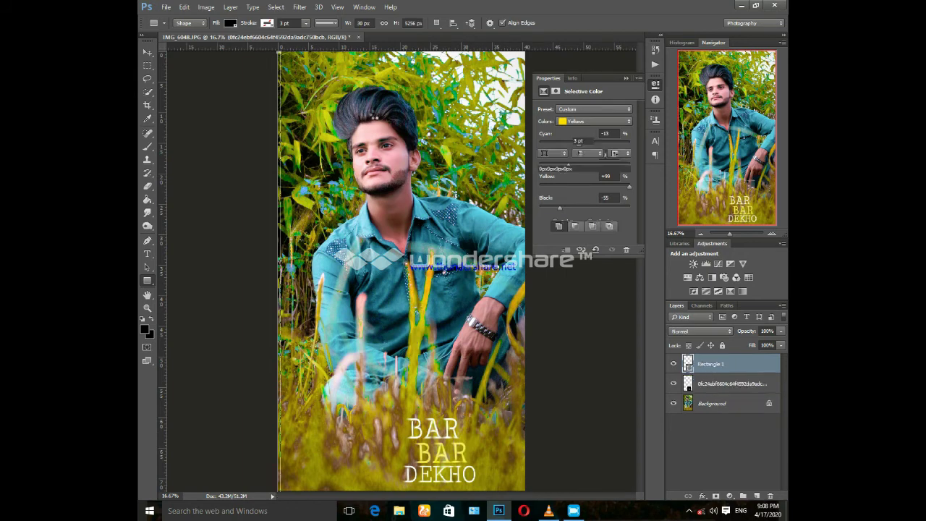
{"action": "mouse_move", "coordinate": [273, 53]}
{"action": "left_mouse_down"}
{"action": "mouse_move", "coordinate": [532, 63]}
{"action": "mouse_move", "coordinate": [549, 52]}
{"action": "left_mouse_up"}
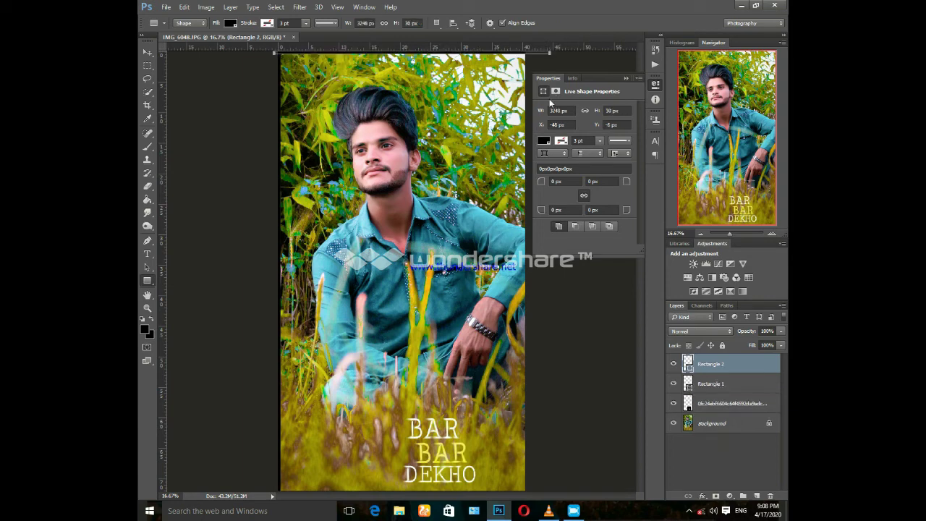
{"action": "left_click", "coordinate": [544, 141]}
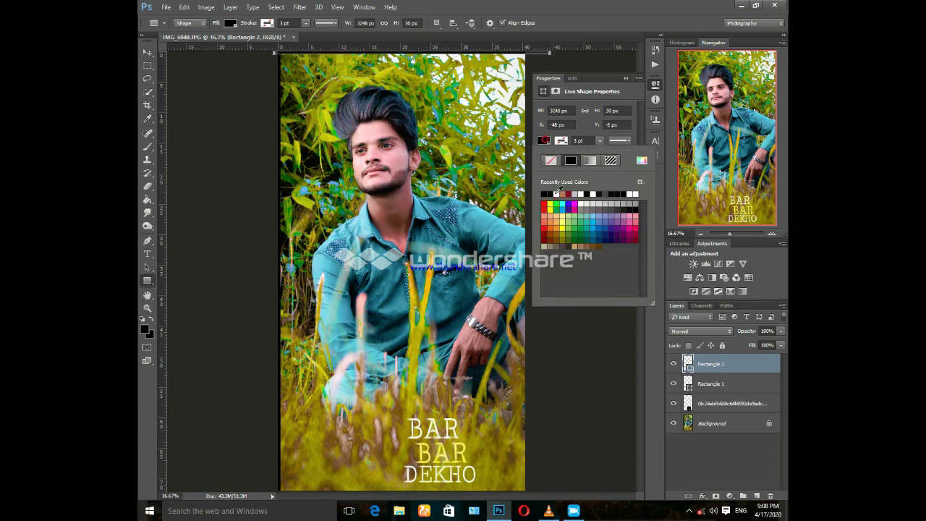
{"action": "left_click", "coordinate": [555, 194]}
{"action": "left_click", "coordinate": [626, 77]}
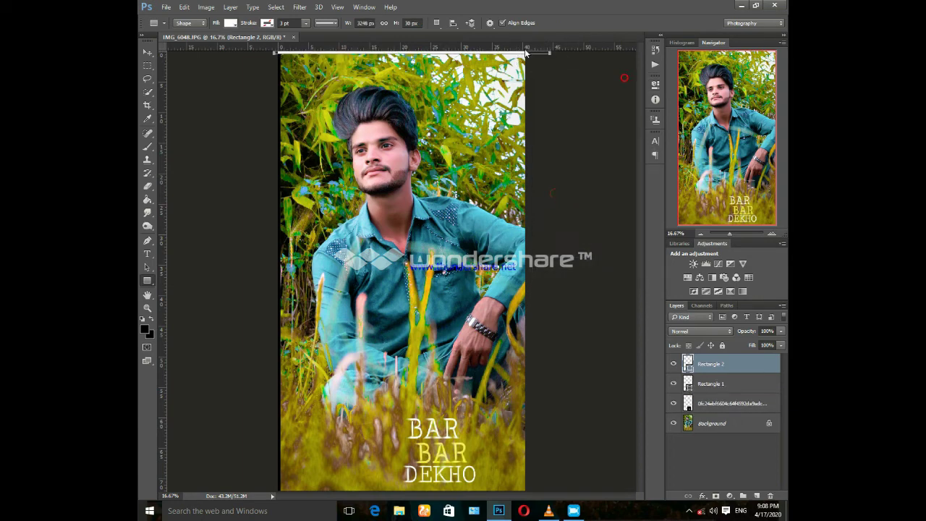
- Draw right and bottom edge strips and fill the left strip, Rectangle 1, white
{"action": "left_click_drag", "start_coordinate": [523, 53], "coordinate": [543, 479]}
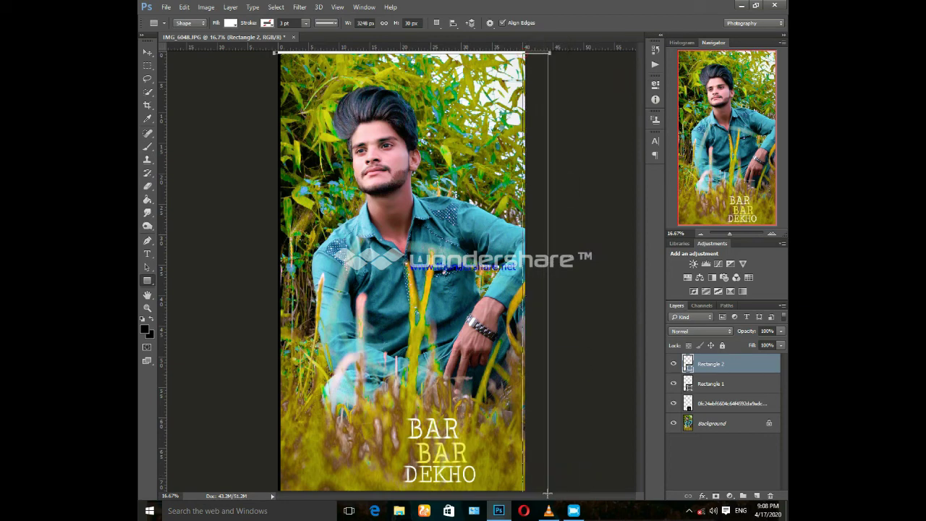
{"action": "left_click_drag", "start_coordinate": [543, 479], "coordinate": [548, 479]}
{"action": "left_click_drag", "start_coordinate": [274, 490], "coordinate": [523, 493]}
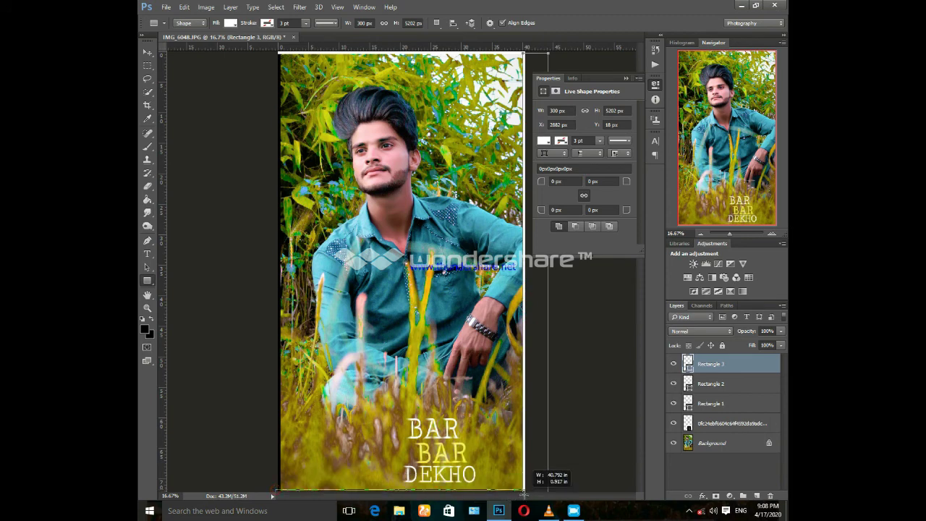
{"action": "left_click_drag", "start_coordinate": [523, 493], "coordinate": [526, 497]}
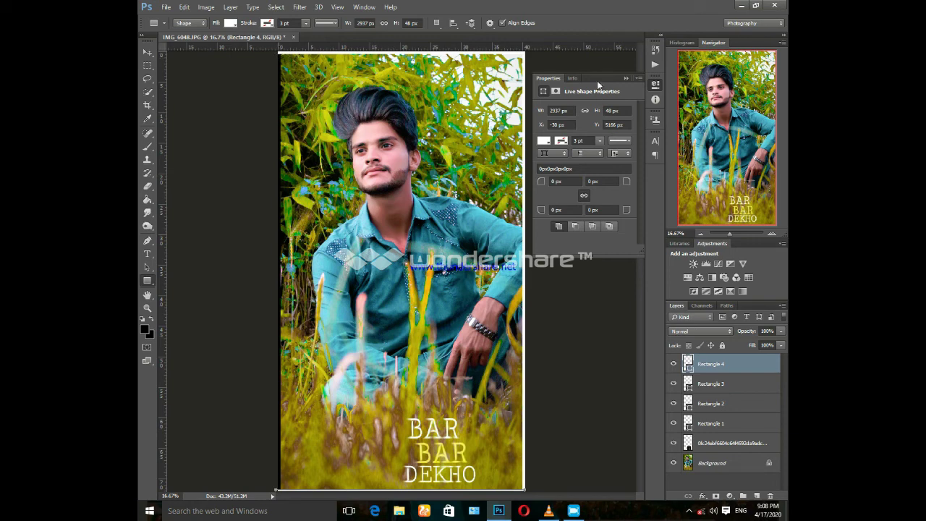
{"action": "left_click", "coordinate": [715, 425]}
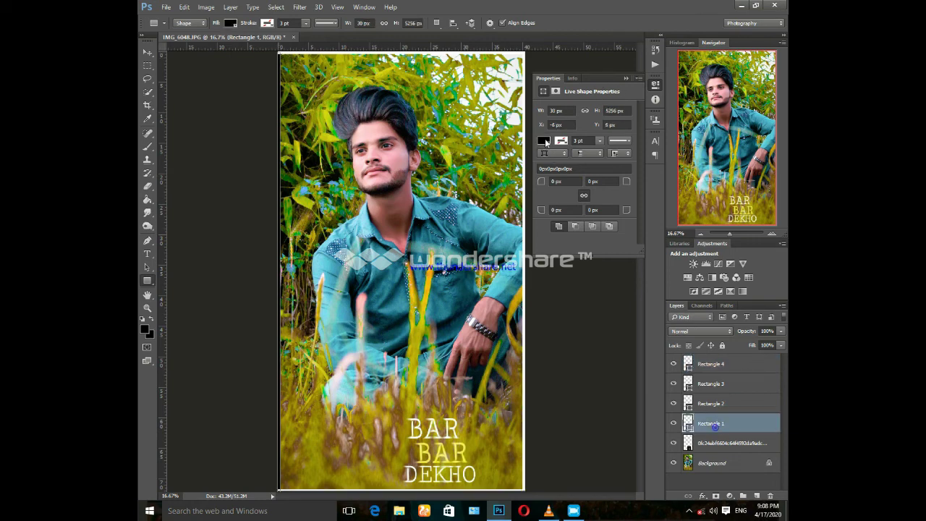
{"action": "left_click", "coordinate": [543, 140]}
{"action": "left_click", "coordinate": [580, 196]}
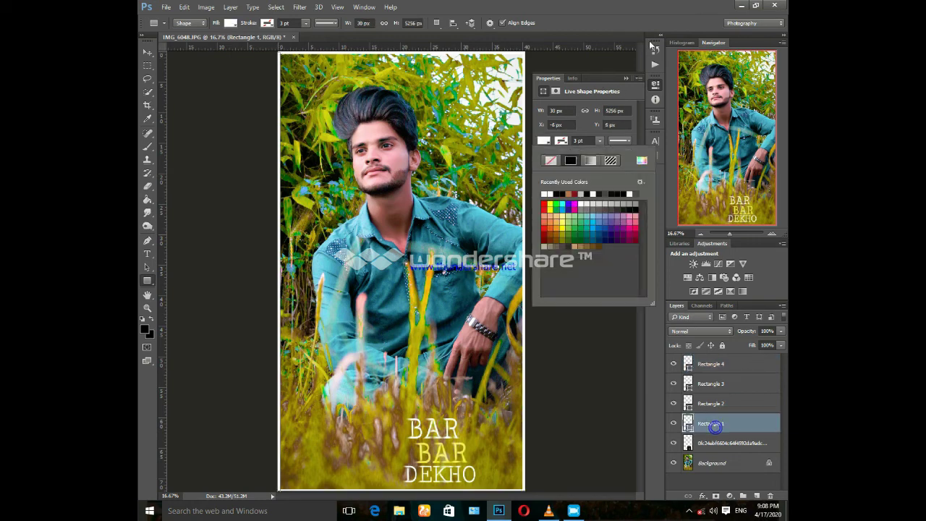
{"action": "left_click", "coordinate": [628, 78]}
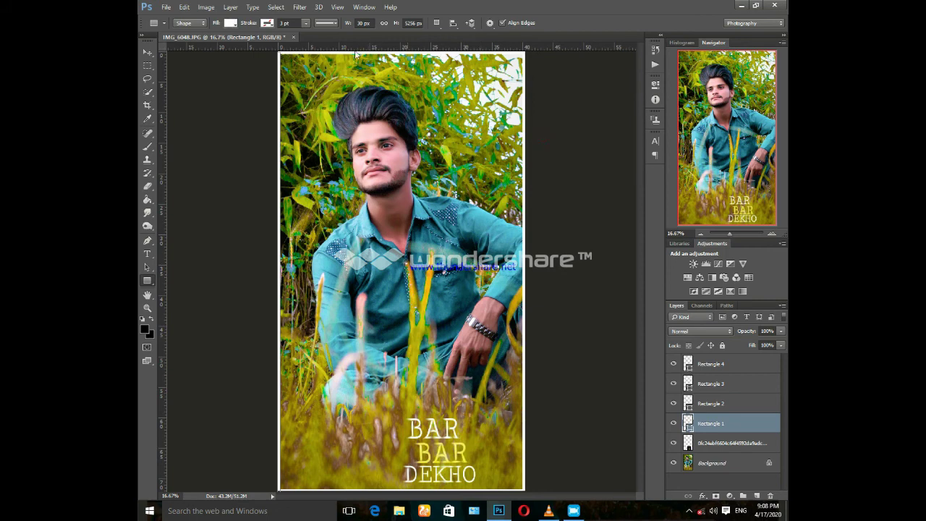
- Select every layer from the top down to Background
{"action": "left_click", "coordinate": [713, 444], "text": "ctrl"}
{"action": "left_click", "coordinate": [711, 404], "text": "ctrl"}
{"action": "left_click", "coordinate": [713, 384], "text": "ctrl"}
{"action": "left_click", "coordinate": [717, 363], "text": "ctrl"}
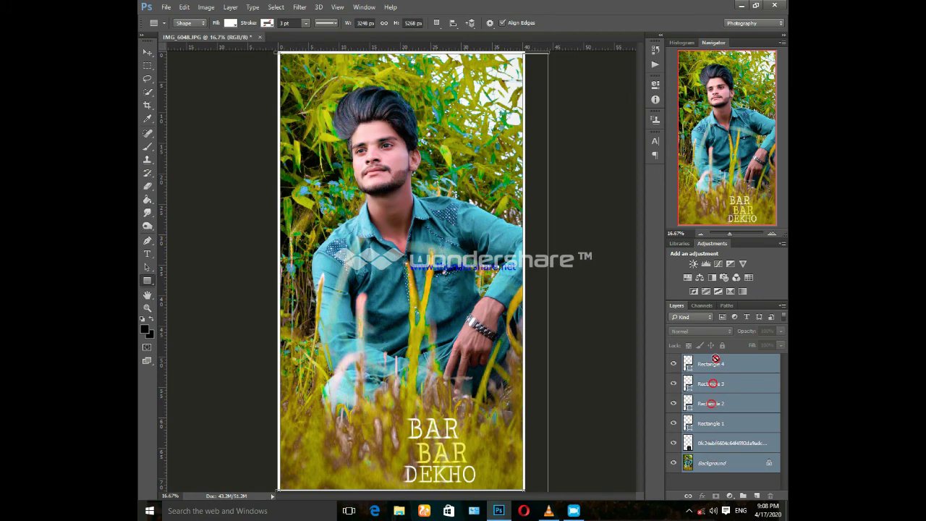
- Merge all selected layers with Ctrl+E into one Background layer
{"action": "key", "text": "ctrl+e"}
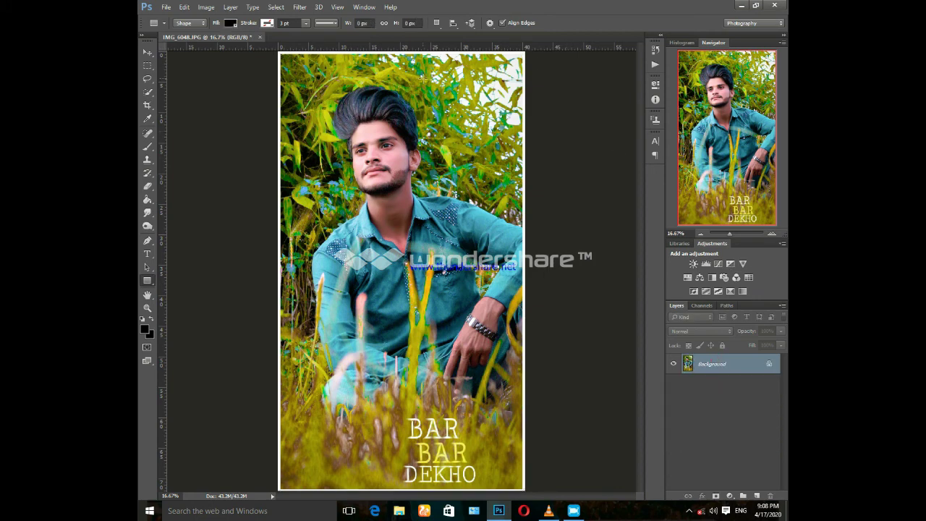